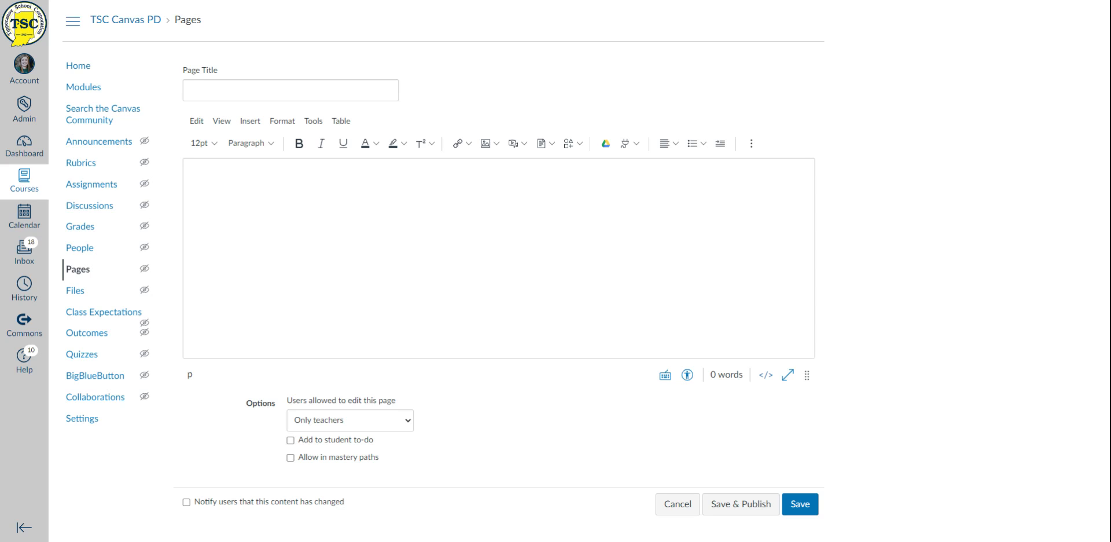
# - Examine the rich content editor's commands for editing, inserting content, formatting text, apps, tables and paragraph styles
pyautogui.click(196, 121)
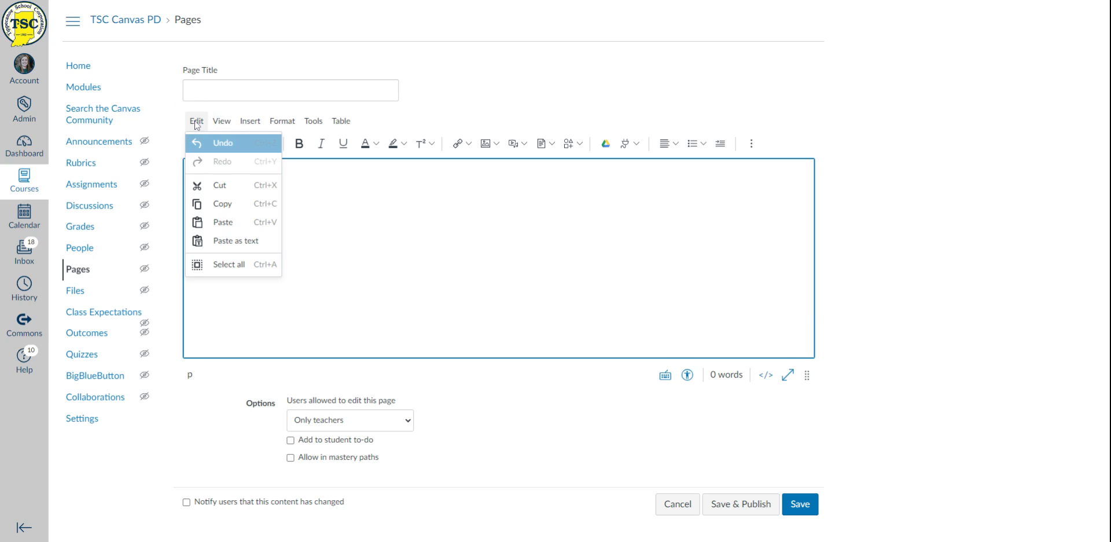
pyautogui.moveTo(226, 126)
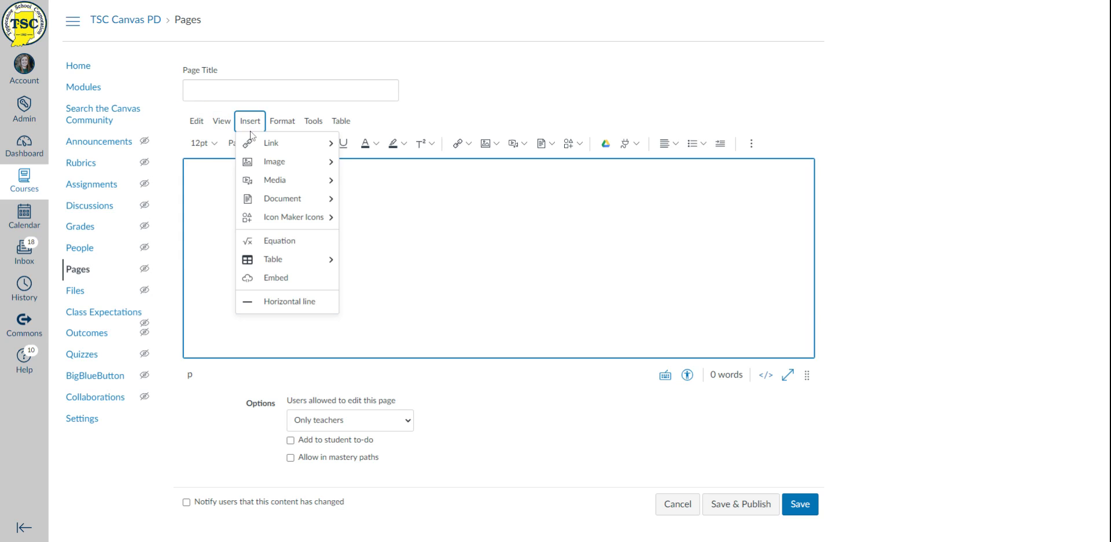
pyautogui.moveTo(272, 224)
pyautogui.moveTo(277, 199)
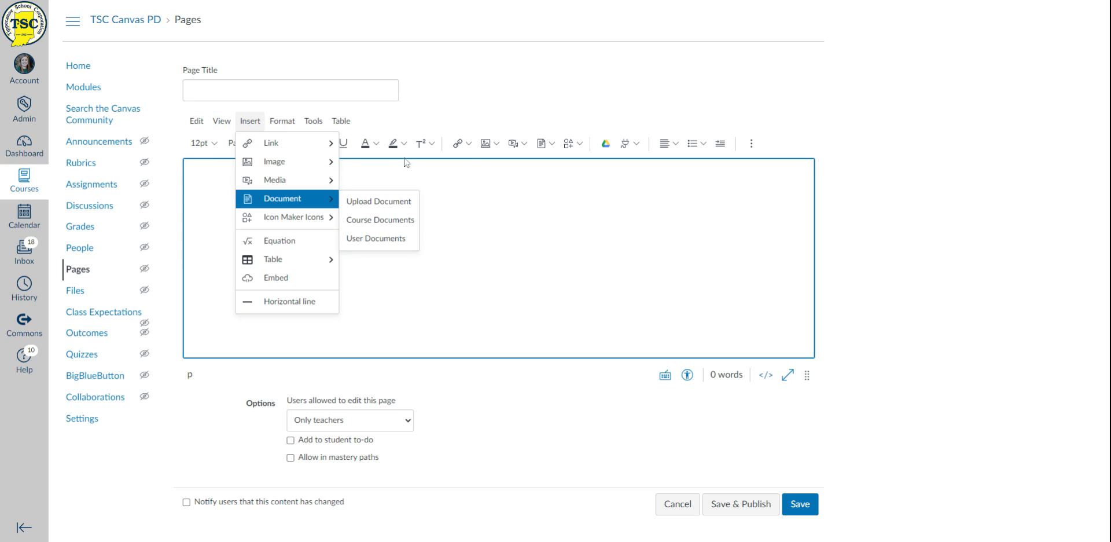
pyautogui.moveTo(285, 123)
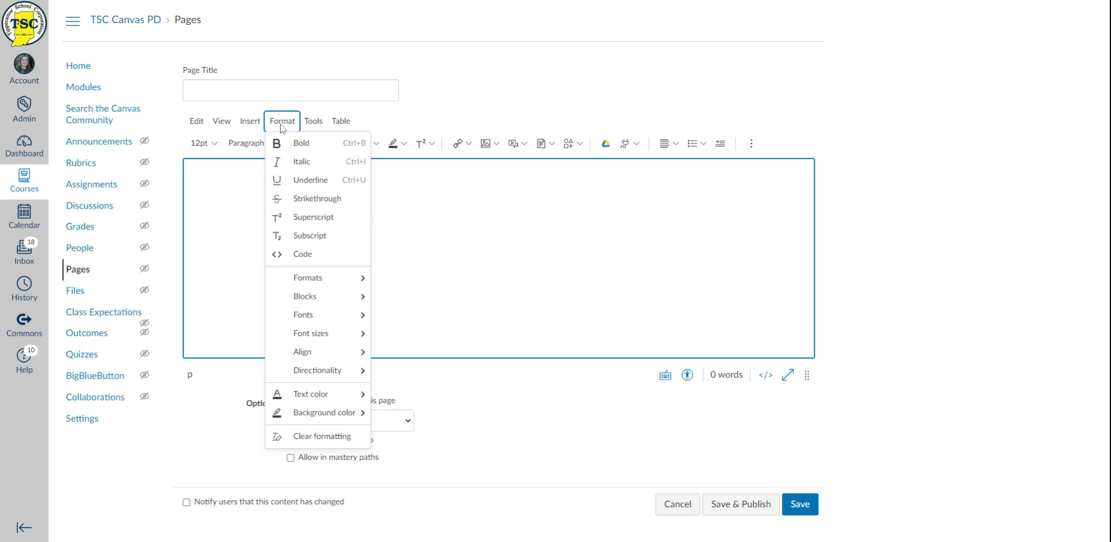
pyautogui.moveTo(362, 276)
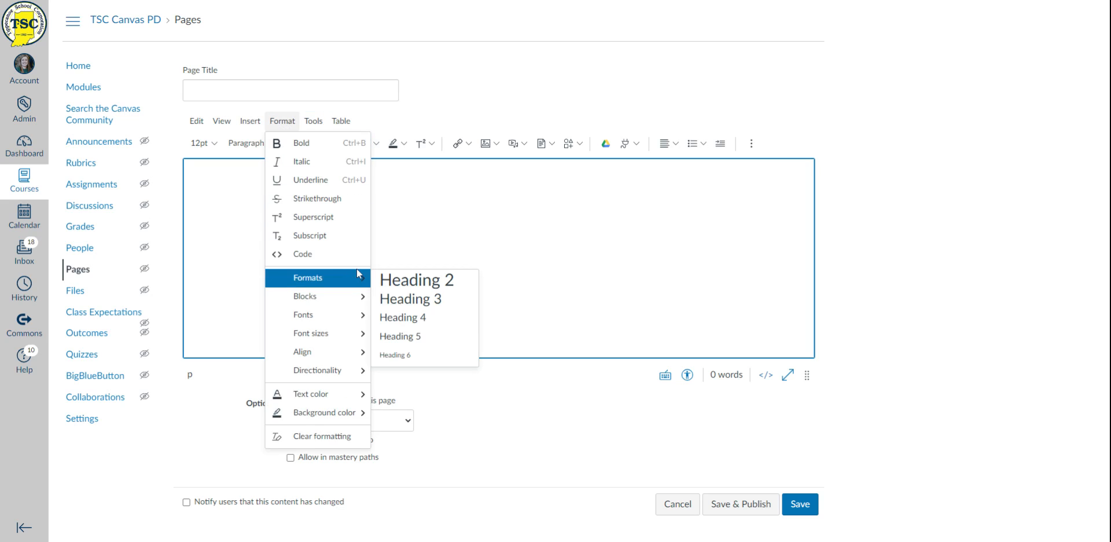
pyautogui.moveTo(358, 299)
pyautogui.moveTo(356, 319)
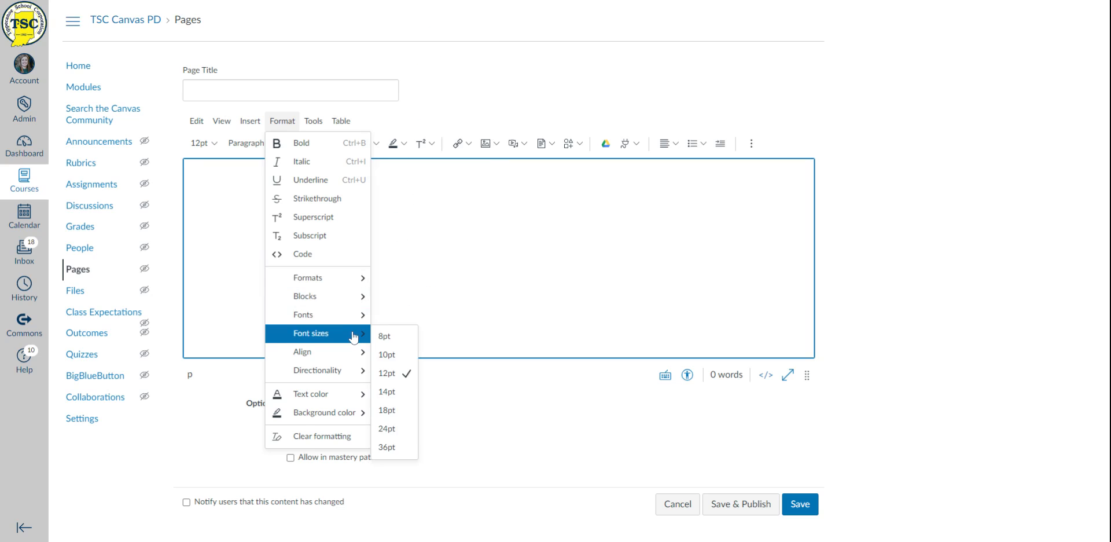
pyautogui.moveTo(354, 376)
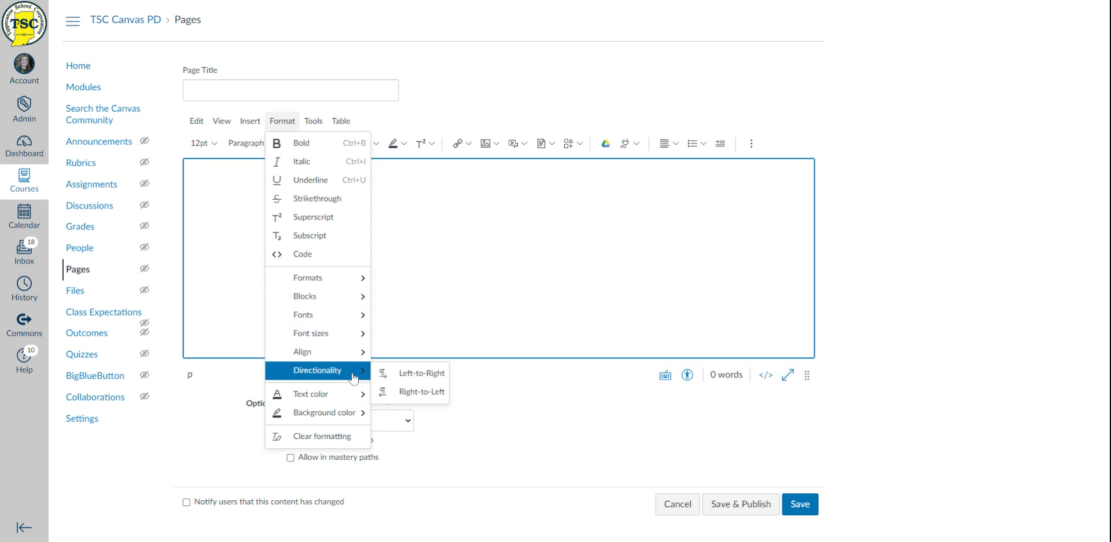
pyautogui.moveTo(351, 397)
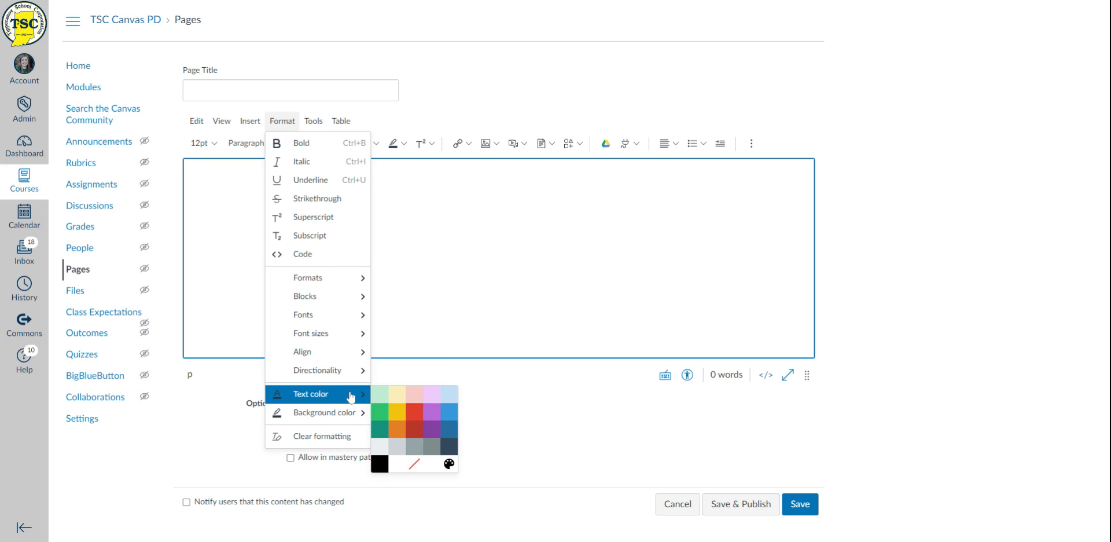
pyautogui.moveTo(352, 417)
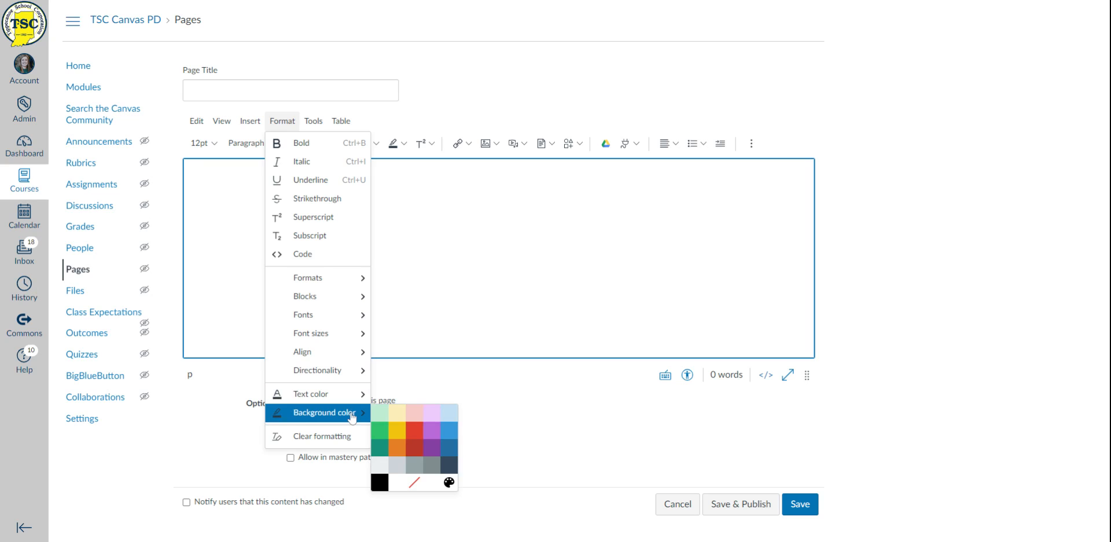
pyautogui.click(313, 121)
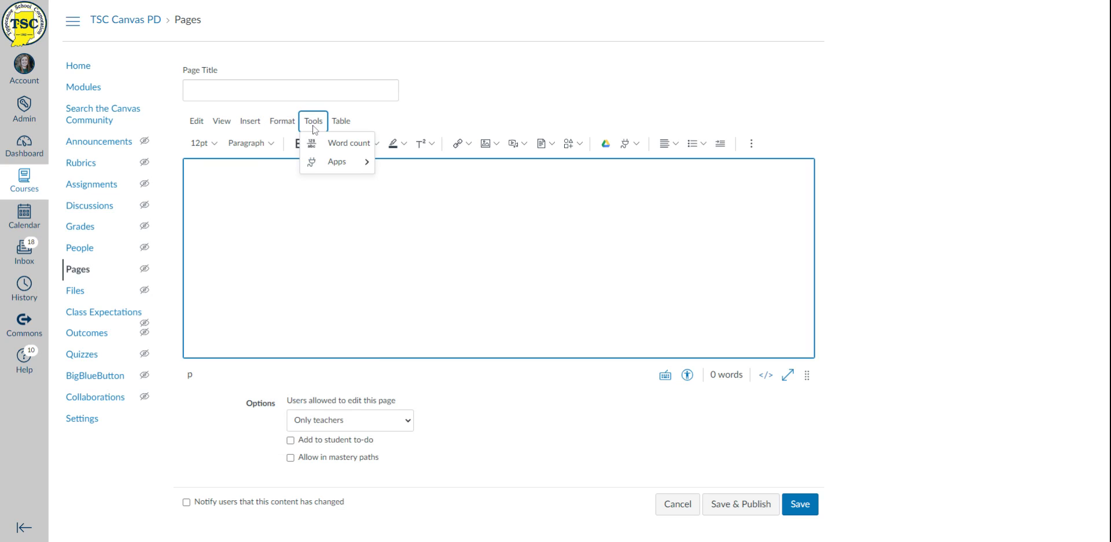
pyautogui.moveTo(329, 163)
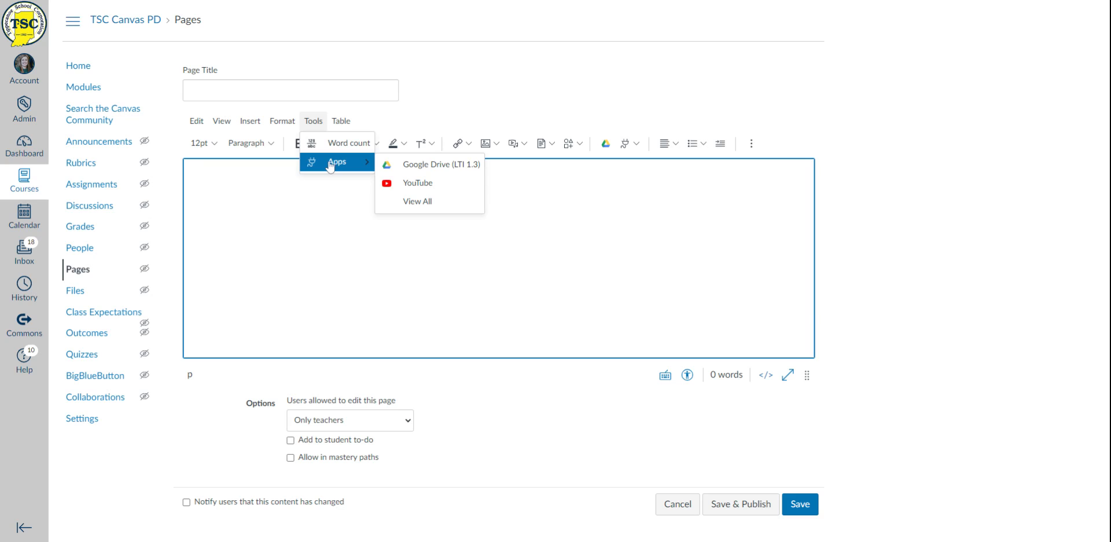
pyautogui.moveTo(342, 122)
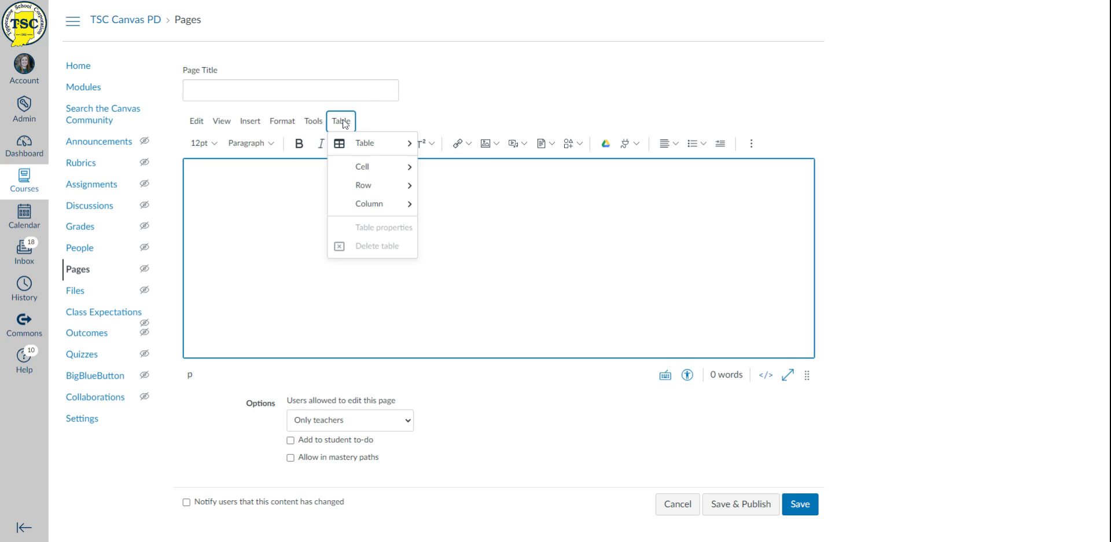
pyautogui.click(314, 123)
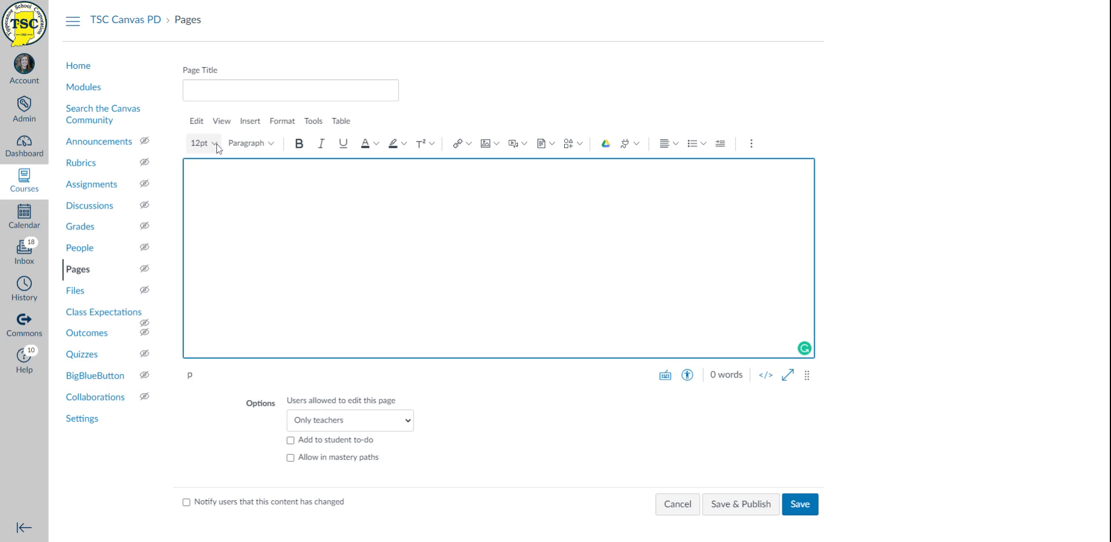
pyautogui.click(265, 148)
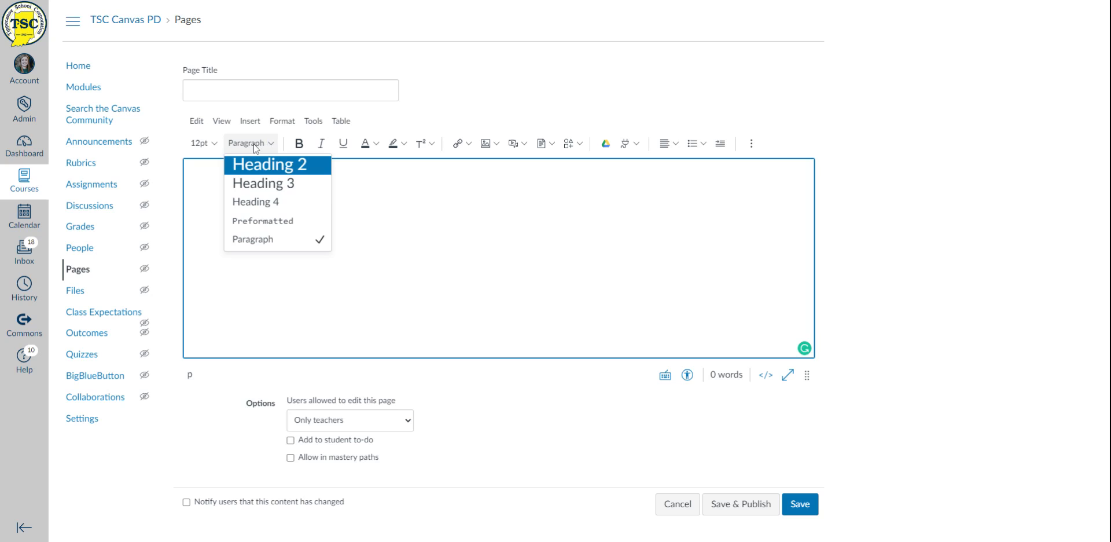
# - Start the page body with the heading "Notes" in the Heading 2 style
pyautogui.click(191, 179)
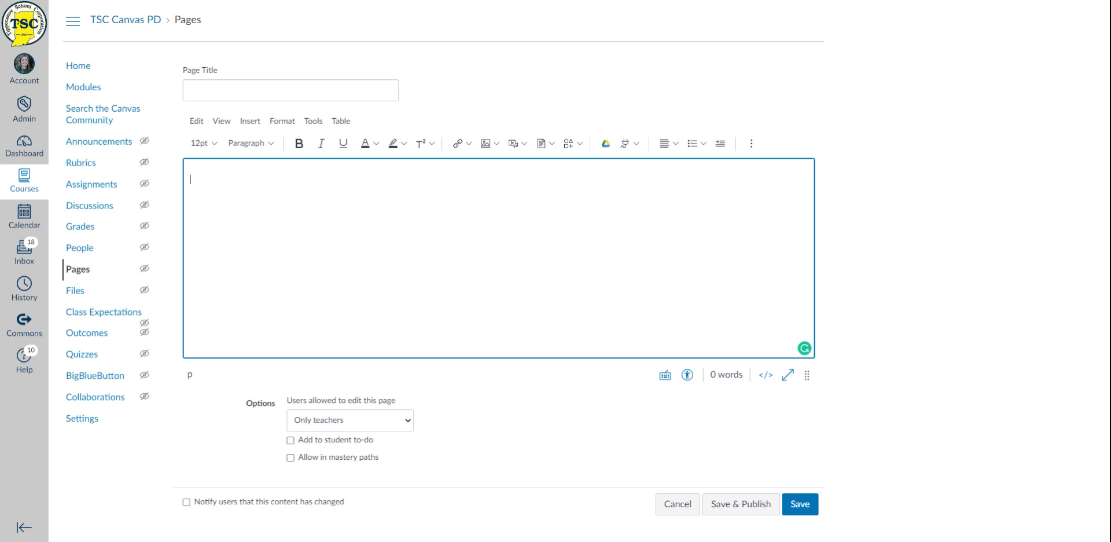
pyautogui.click(249, 143)
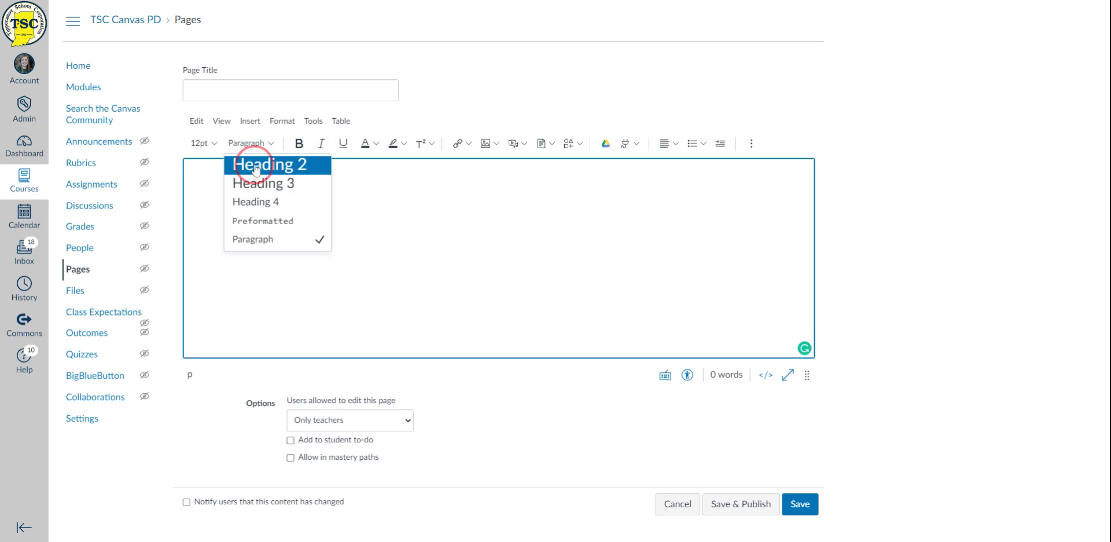
pyautogui.click(256, 167)
pyautogui.write('Notes')
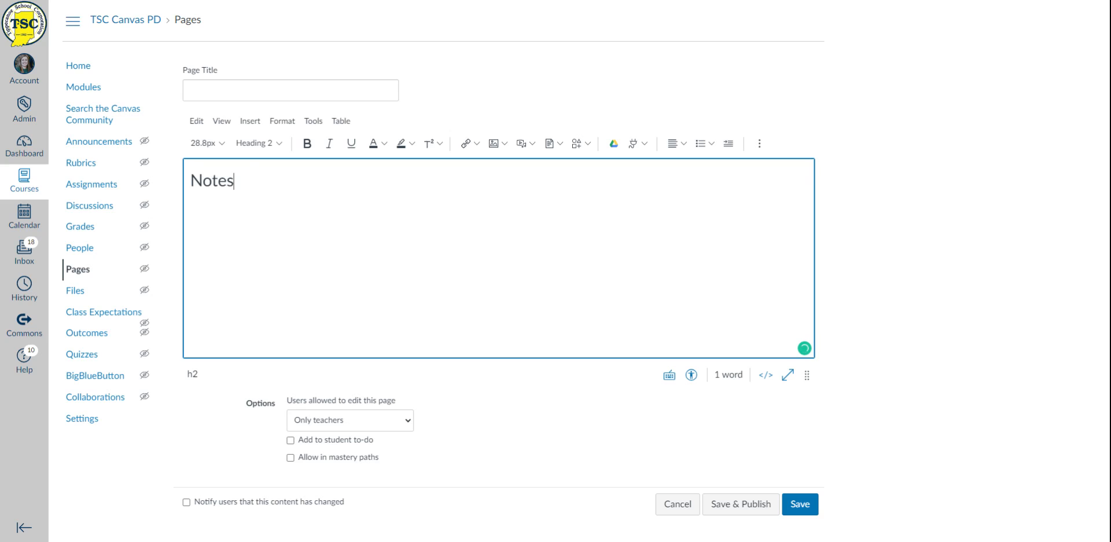
# - Highlight the "Notes" heading with a yellow background color
pyautogui.moveTo(234, 181); pyautogui.dragTo(189, 180)
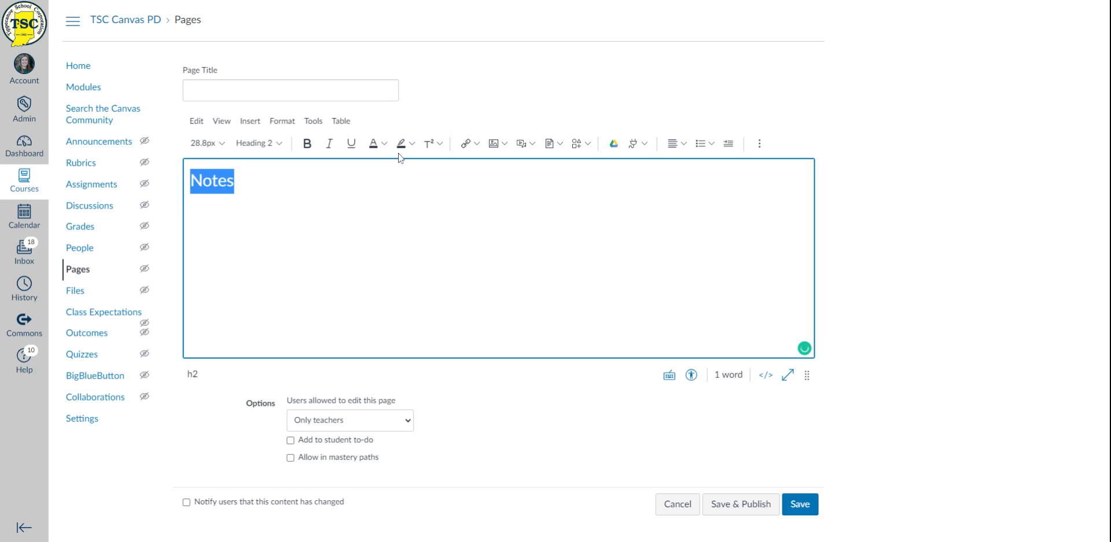
pyautogui.click(412, 144)
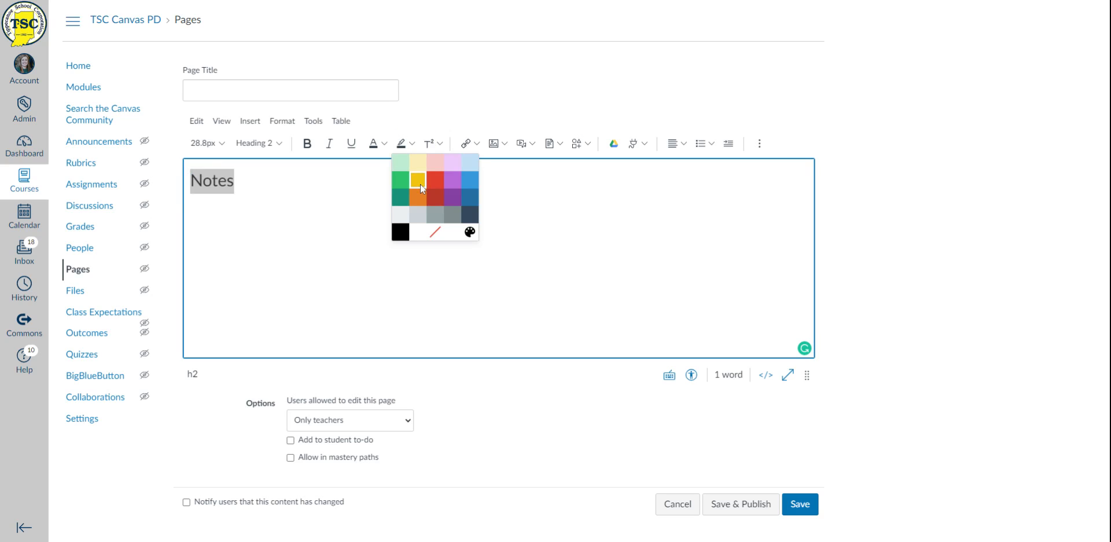
pyautogui.click(419, 181)
pyautogui.click(299, 181)
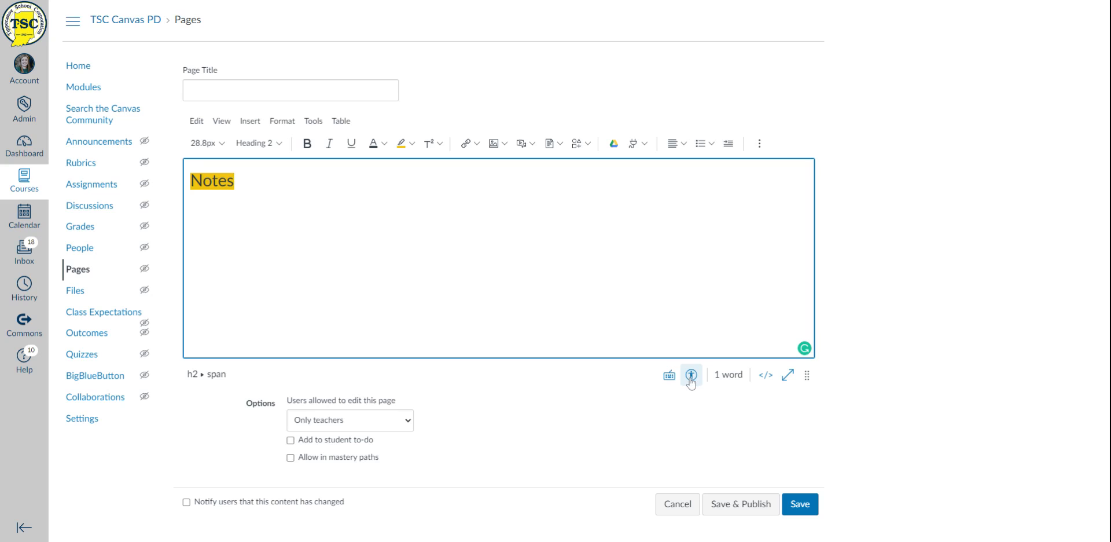
# - Set the text color of the "Notes" heading to pale yellow
pyautogui.moveTo(238, 181); pyautogui.dragTo(191, 186)
pyautogui.click(385, 144)
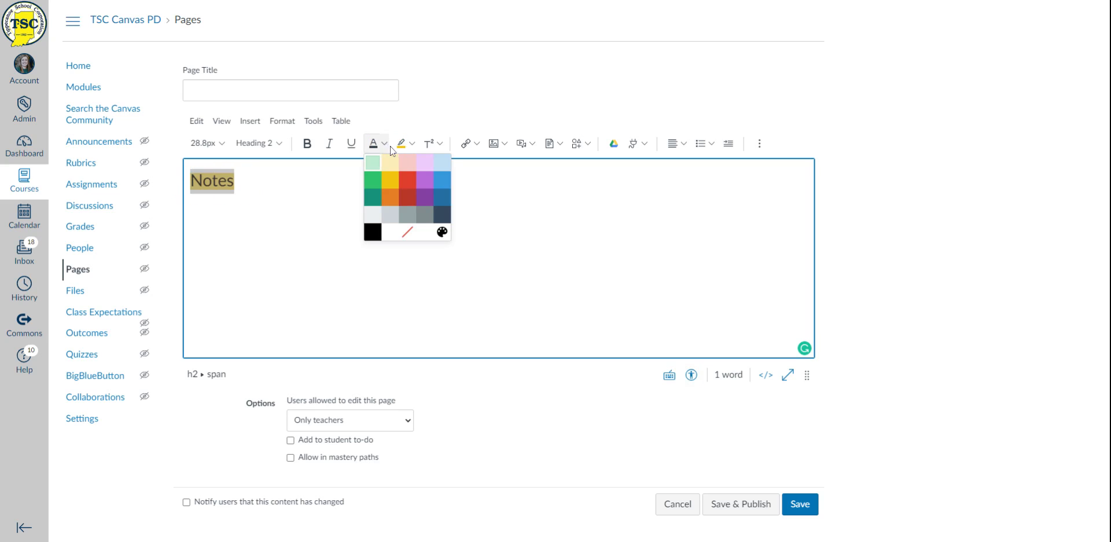
pyautogui.click(395, 165)
pyautogui.click(255, 180)
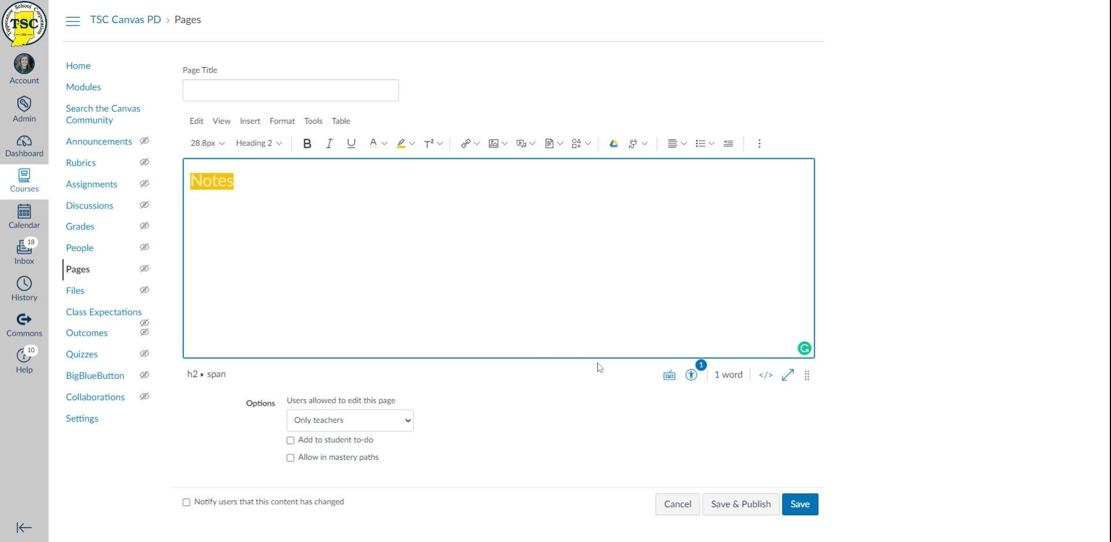
# - Check the page with the Accessibility Checker and fix the contrast issue by setting the "Notes" heading's text color to black
pyautogui.click(690, 376)
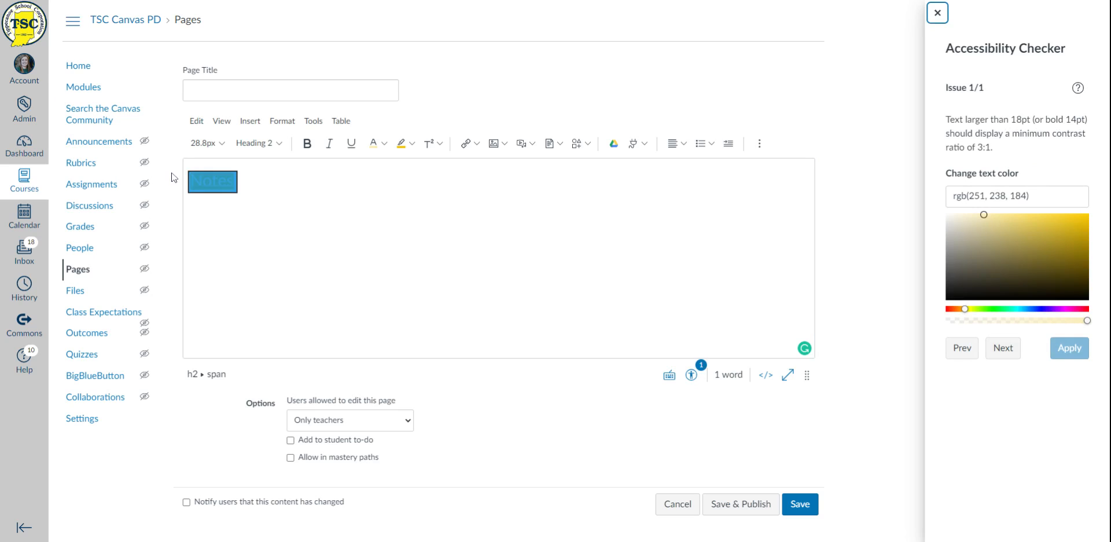
pyautogui.click(244, 184)
pyautogui.moveTo(244, 184); pyautogui.dragTo(190, 181)
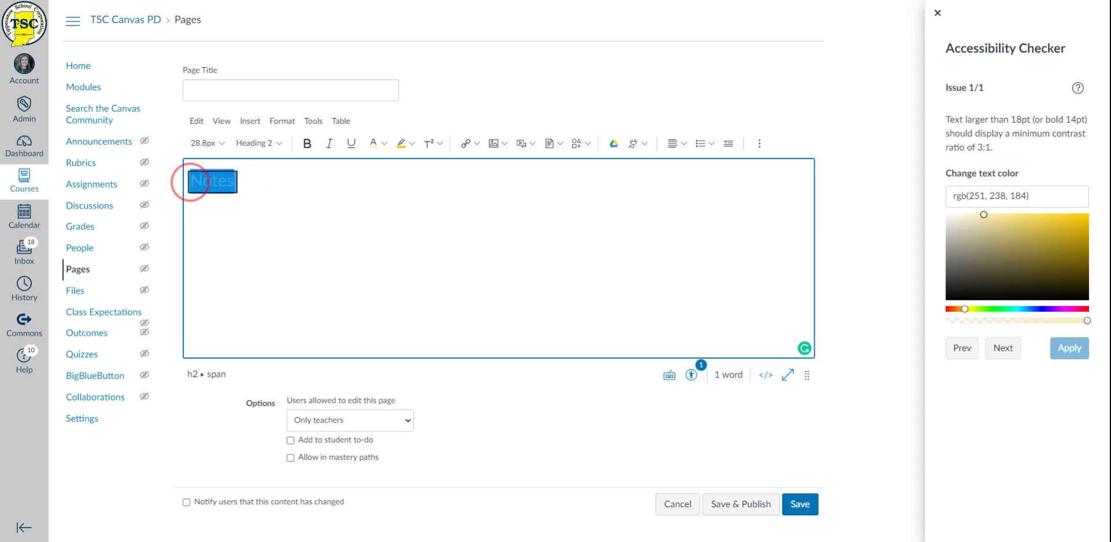
pyautogui.click(384, 143)
pyautogui.click(371, 231)
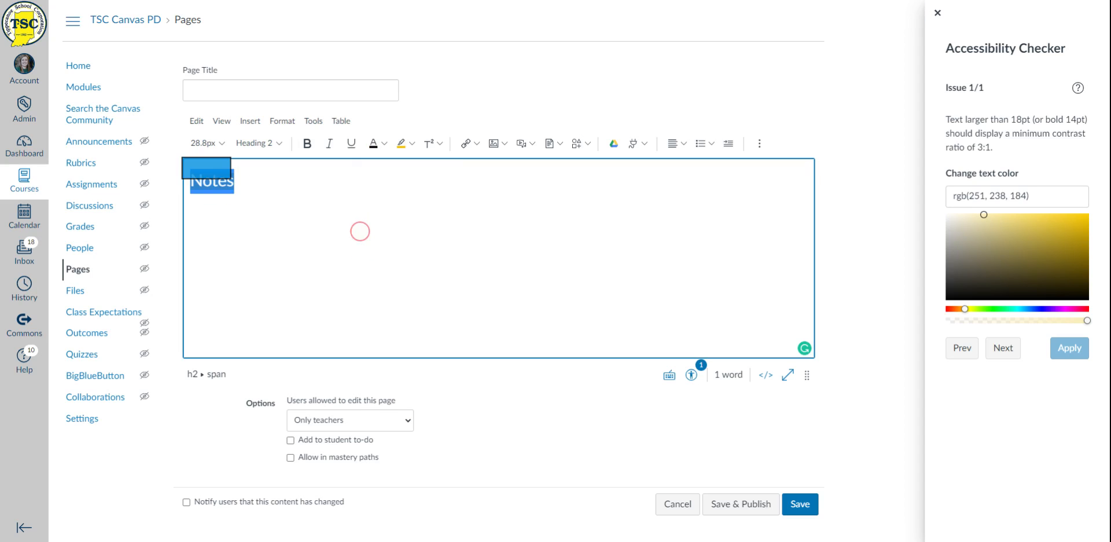
pyautogui.click(254, 178)
pyautogui.click(937, 13)
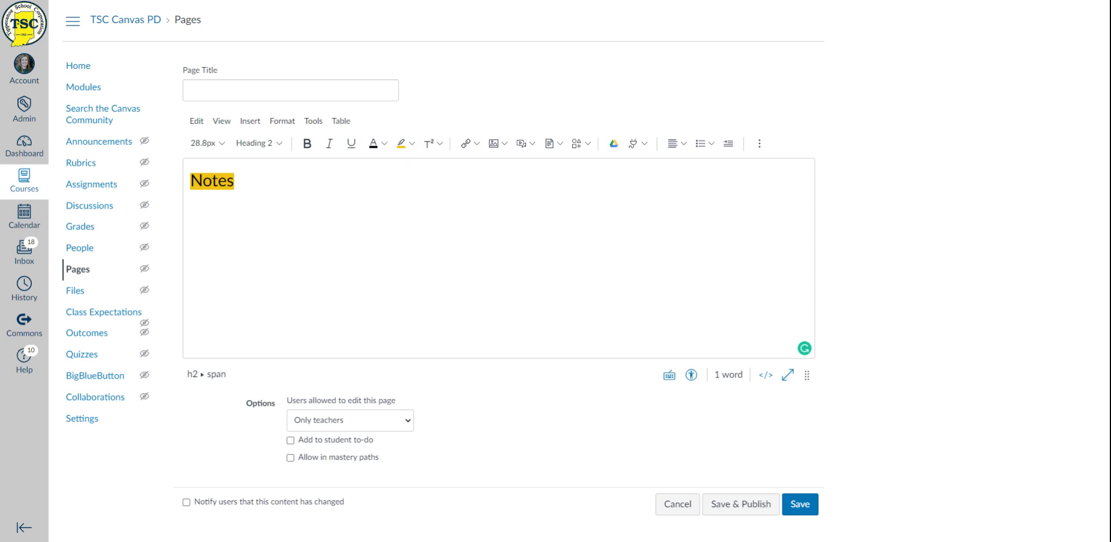
# - Add the line "Link for our notes" below the "Notes" heading
pyautogui.click(477, 145)
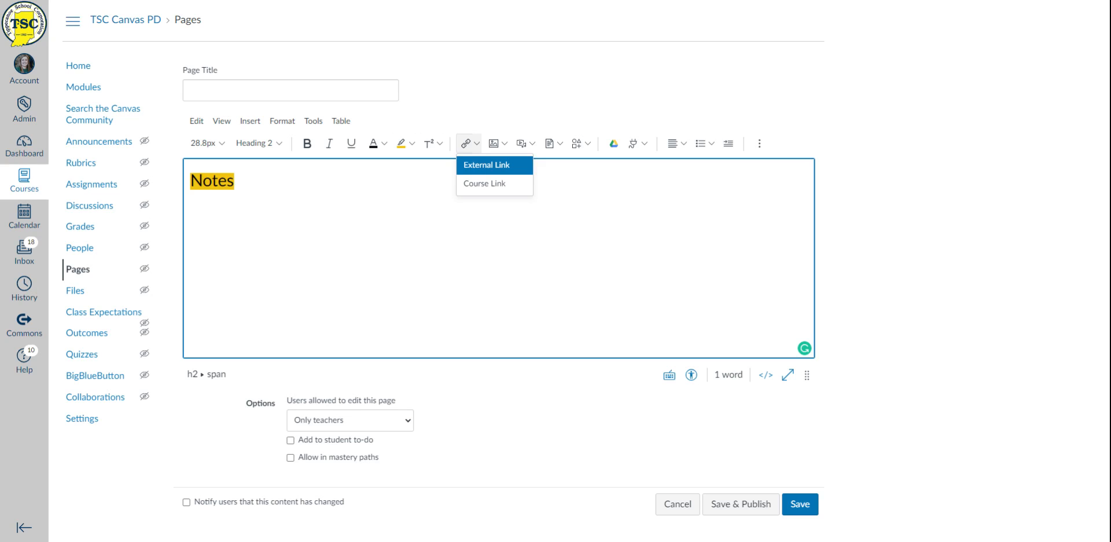
pyautogui.press('Escape')
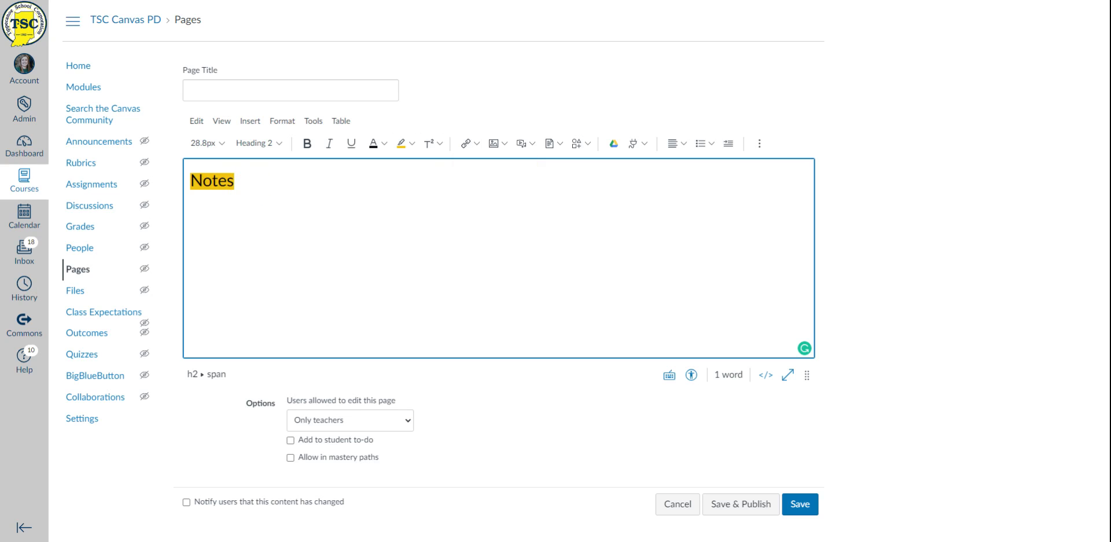
pyautogui.press('Return')
pyautogui.write('Link')
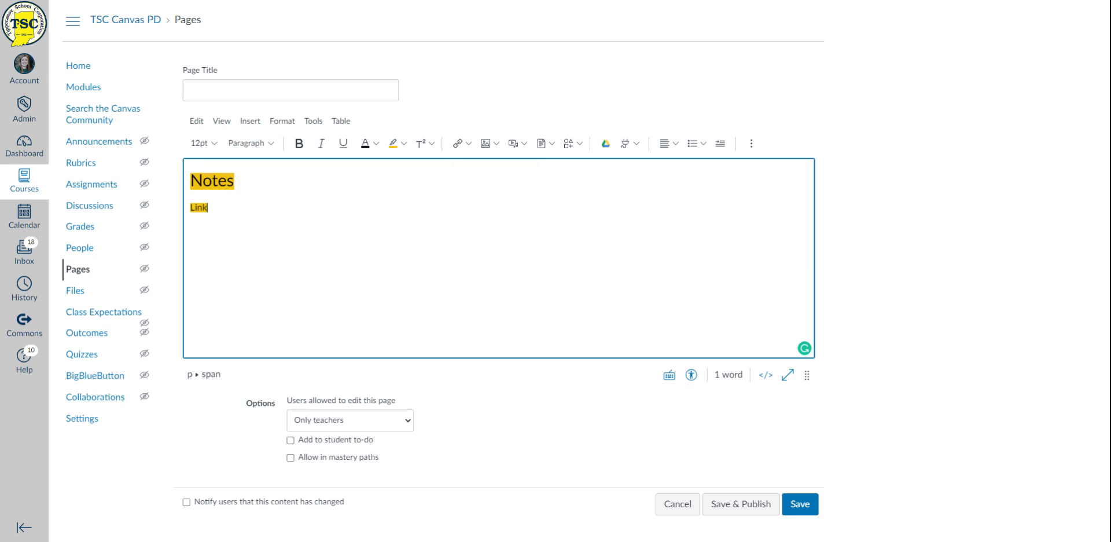
pyautogui.write(' for our notes')
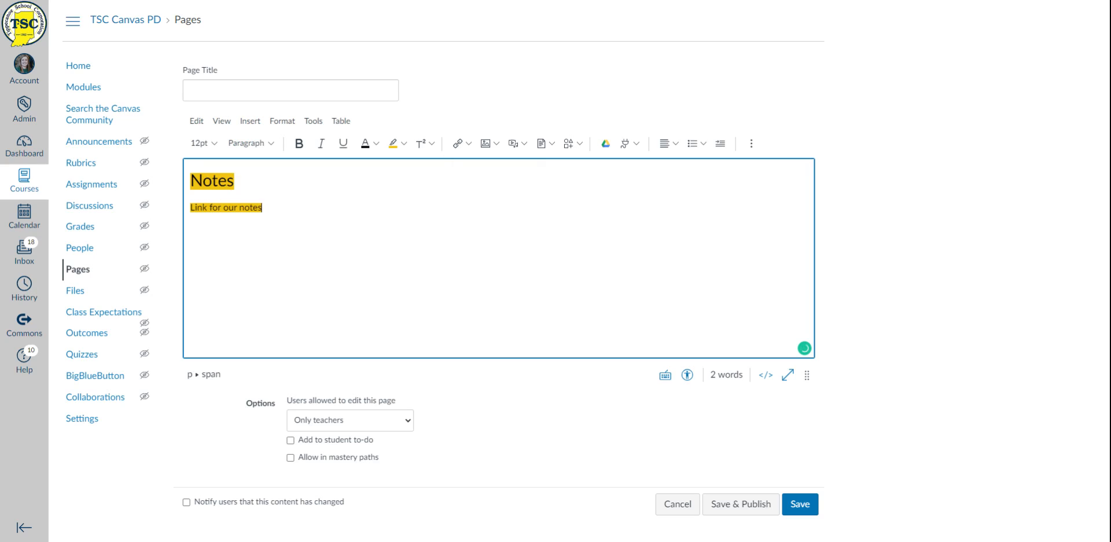
# - View the external link settings for the text "Link for our notes" and dismiss them without adding an address
pyautogui.moveTo(262, 208); pyautogui.dragTo(191, 207)
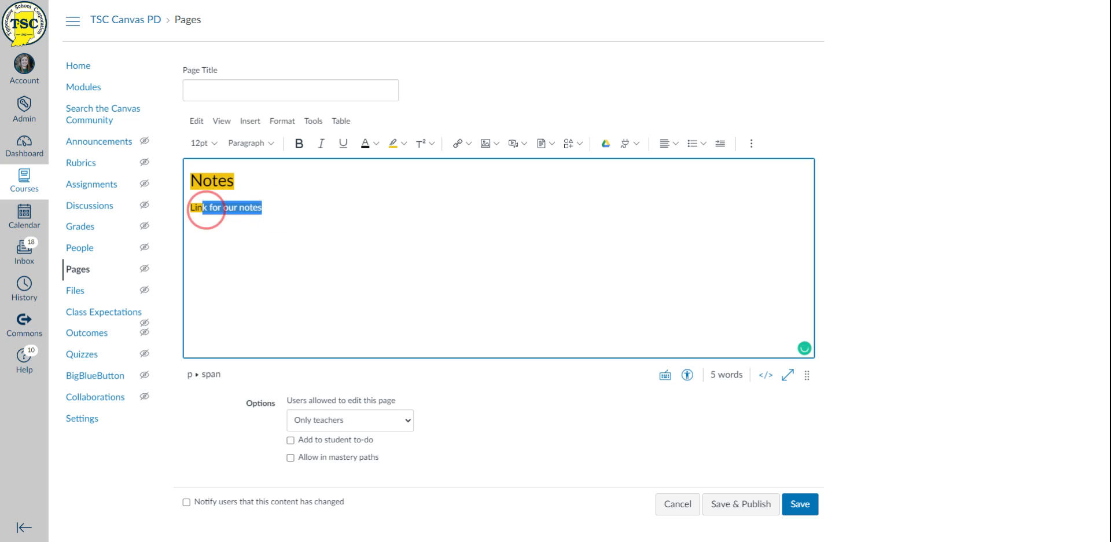
pyautogui.click(469, 145)
pyautogui.click(466, 166)
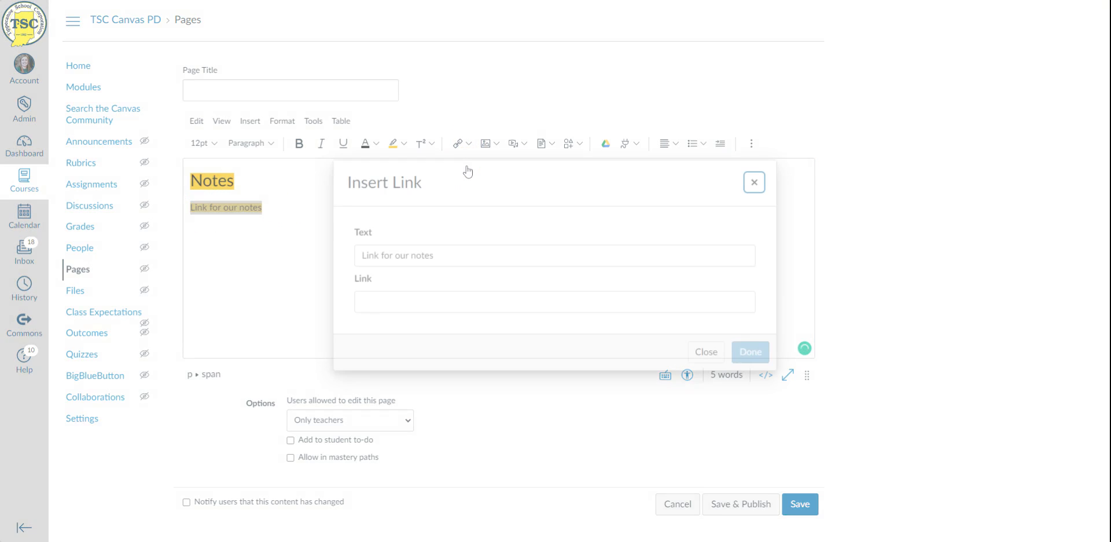
pyautogui.click(374, 302)
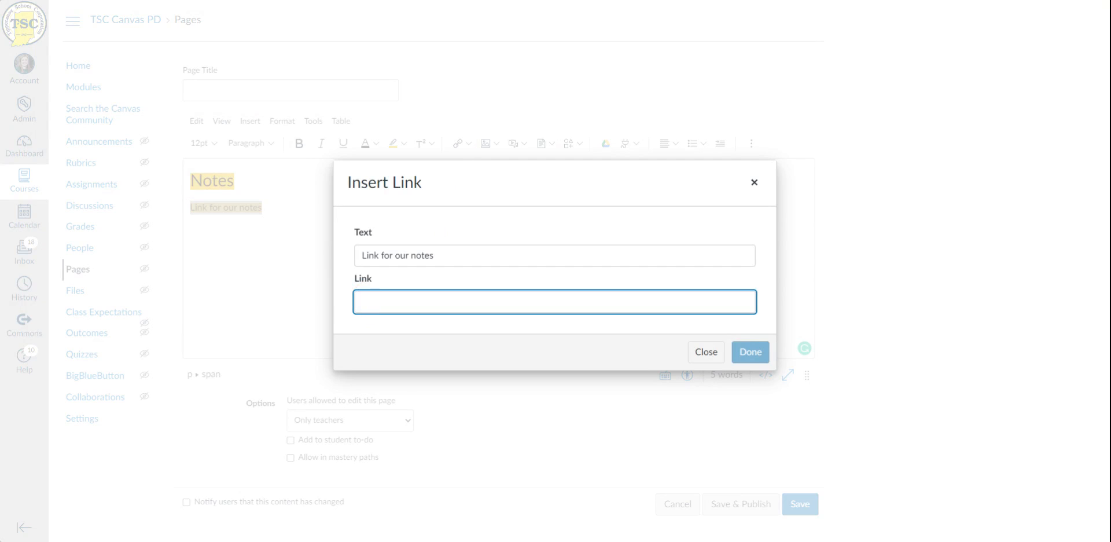
pyautogui.click(708, 351)
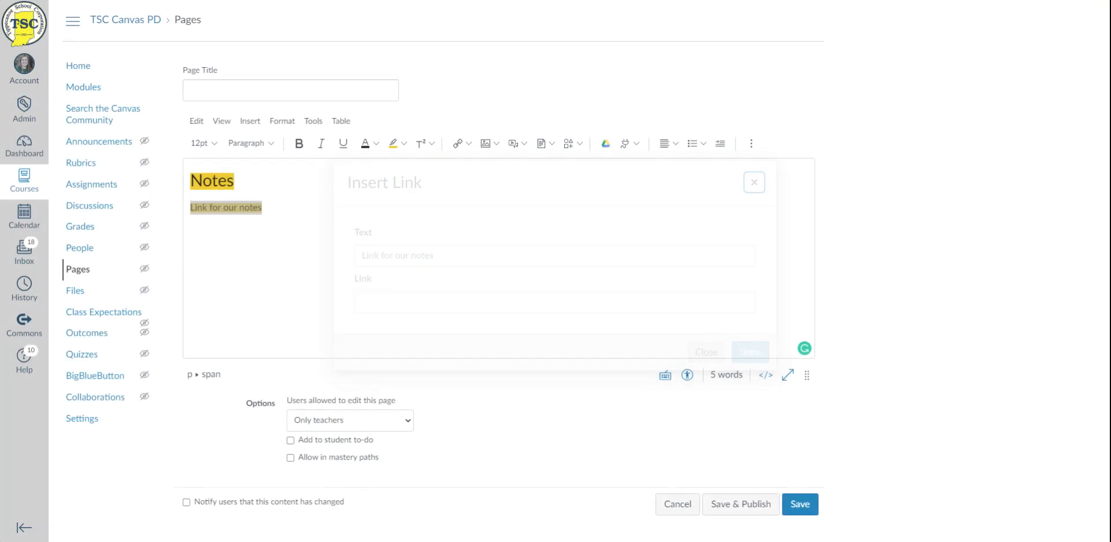
pyautogui.click(272, 206)
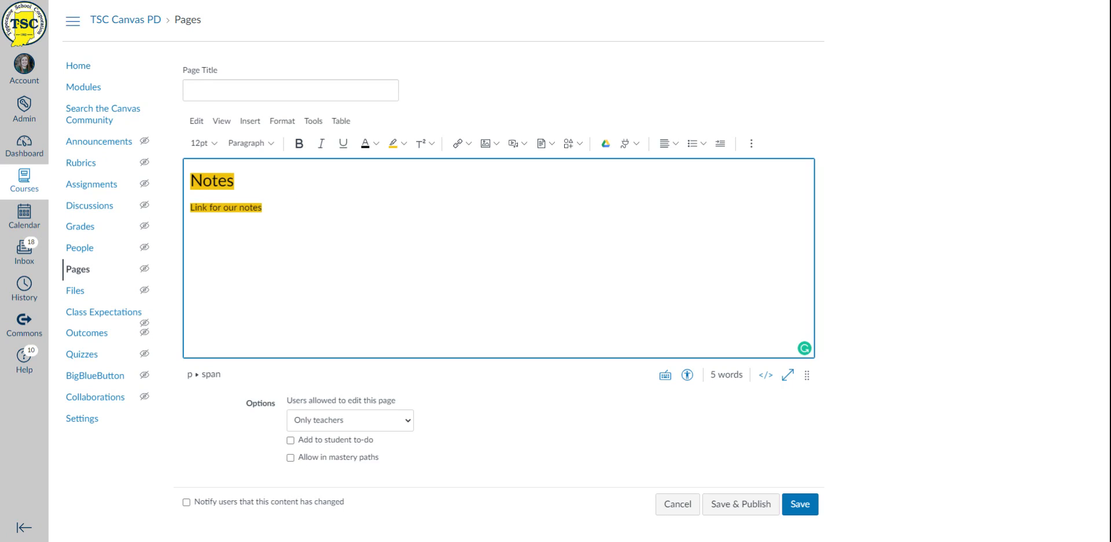
# - Replace the line "Link for our notes" with a course link to the "Rich Content Editor" page
pyautogui.moveTo(272, 207); pyautogui.dragTo(180, 207)
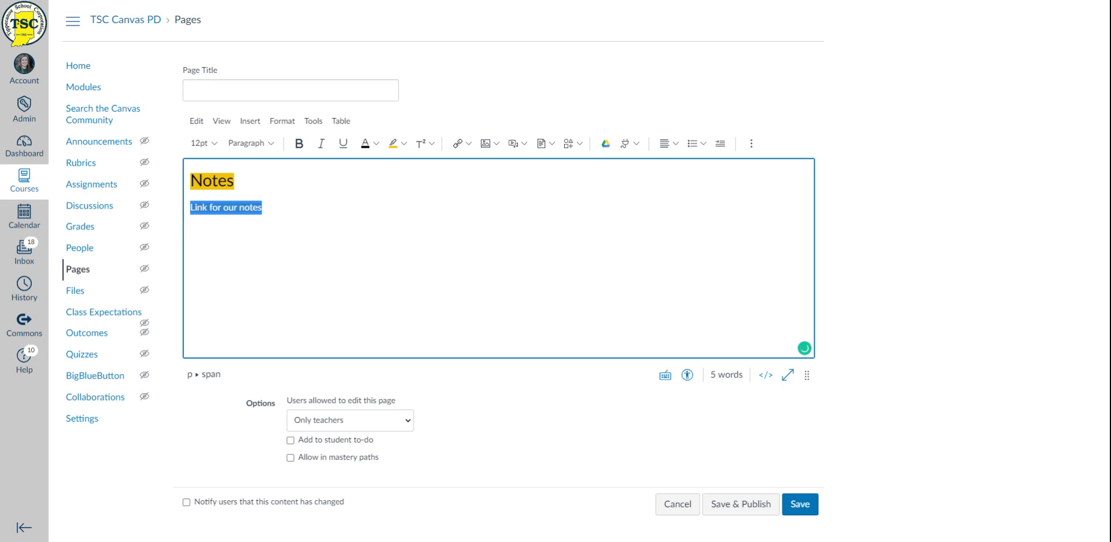
pyautogui.press('BackSpace')
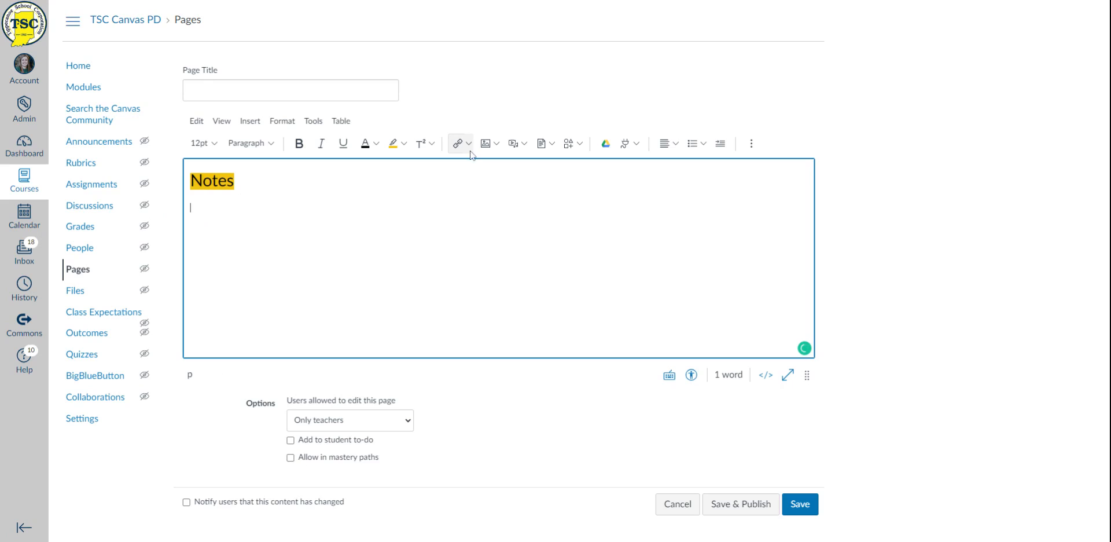
pyautogui.click(470, 146)
pyautogui.click(466, 184)
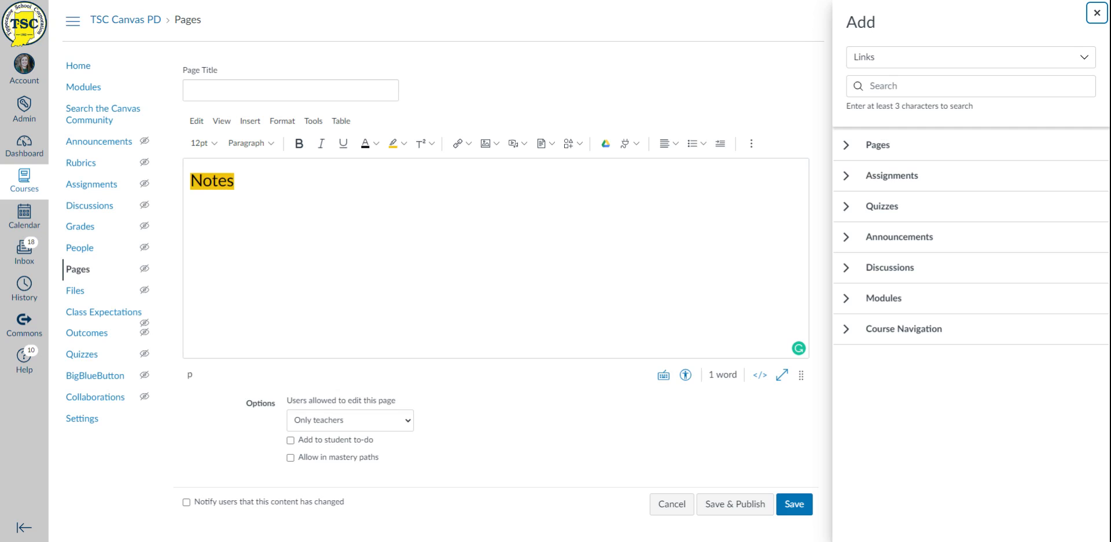
pyautogui.click(847, 149)
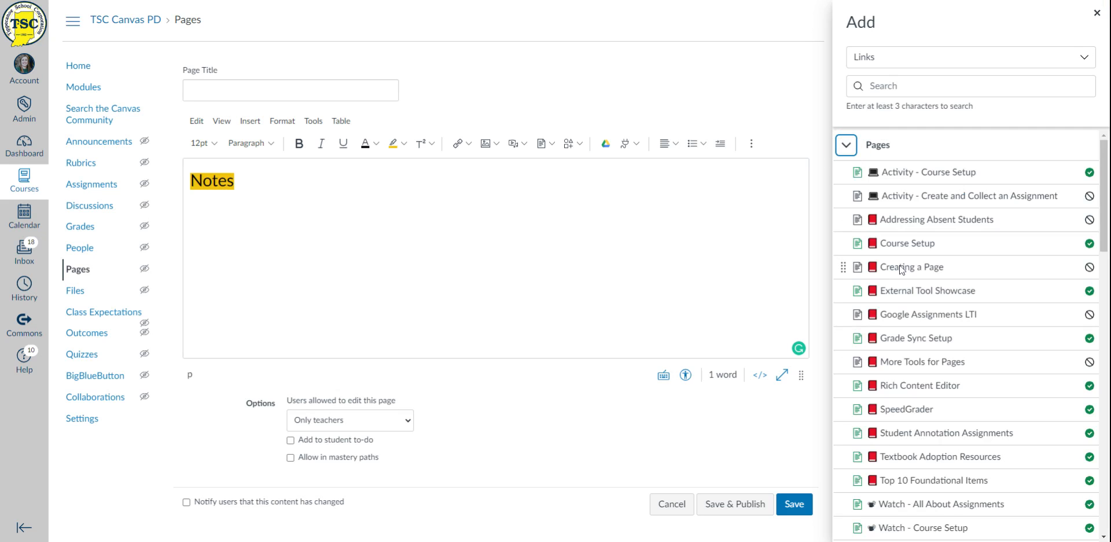
pyautogui.scroll(-1, 901, 269)
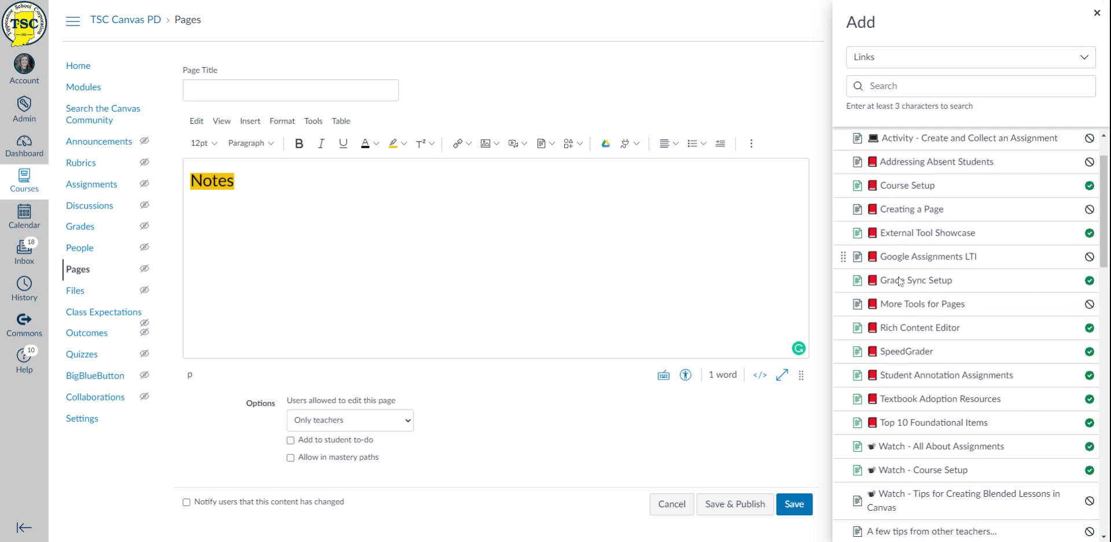
pyautogui.click(922, 329)
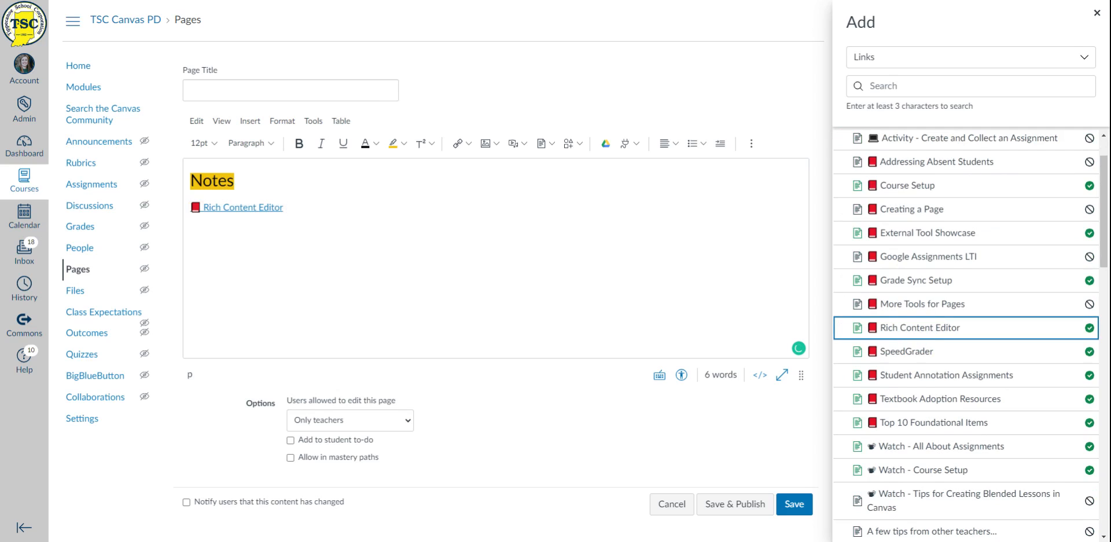
pyautogui.click(297, 212)
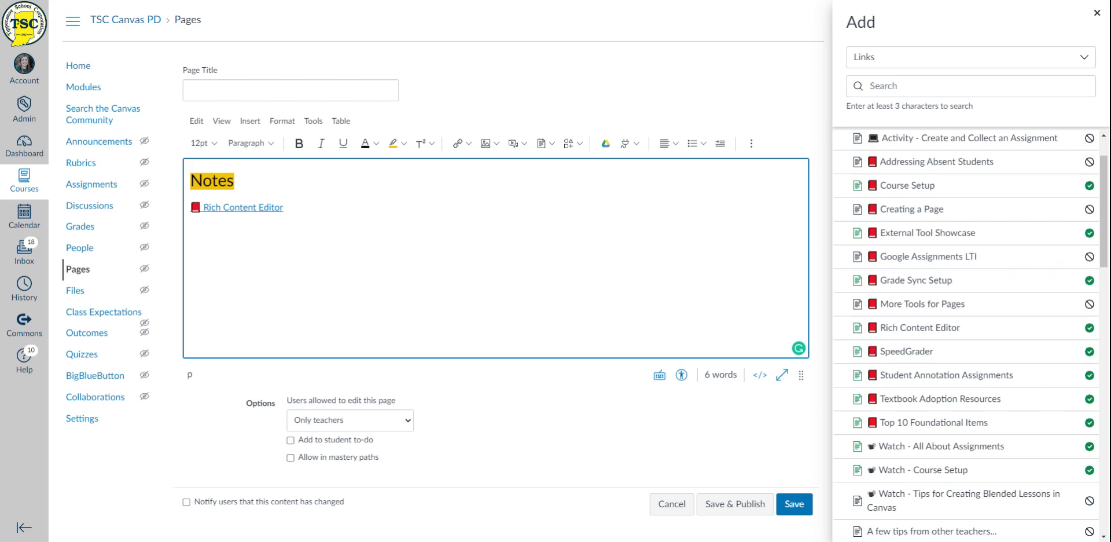
pyautogui.click(821, 447)
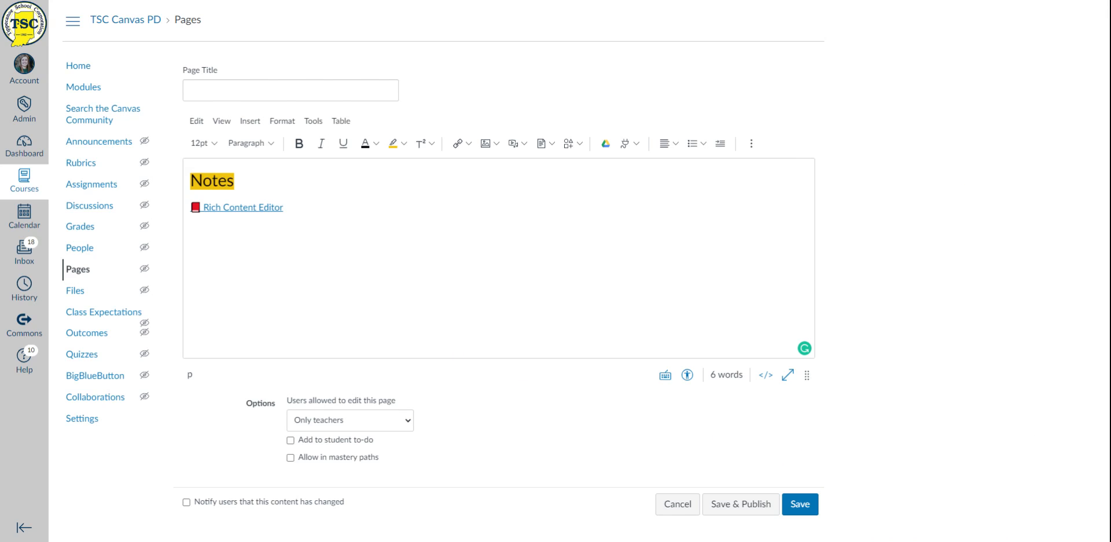
# - Insert a course link to the "Course Setup" page below the "Rich Content Editor" link
pyautogui.click(293, 209)
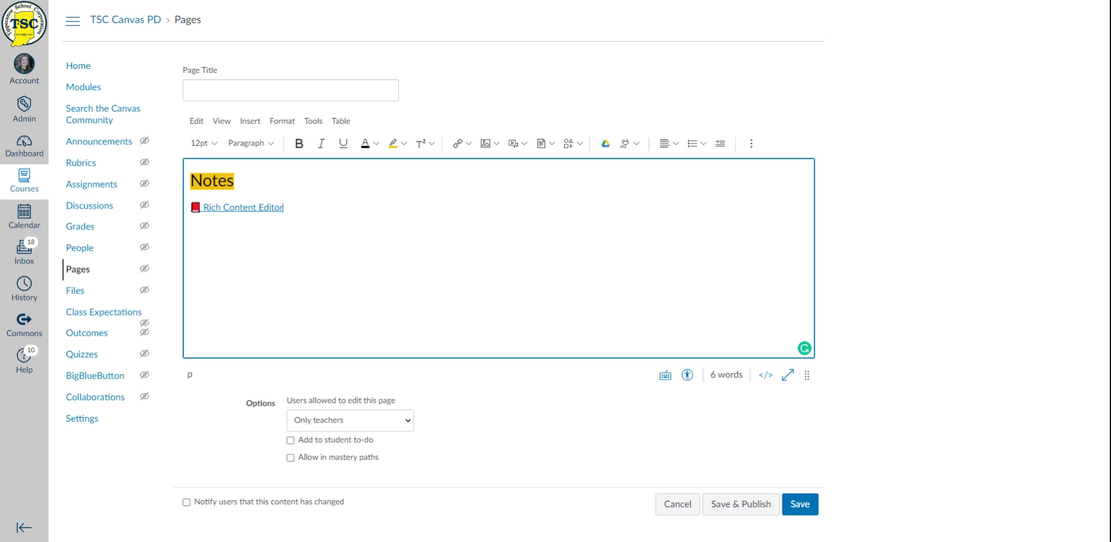
pyautogui.click(467, 145)
pyautogui.click(470, 188)
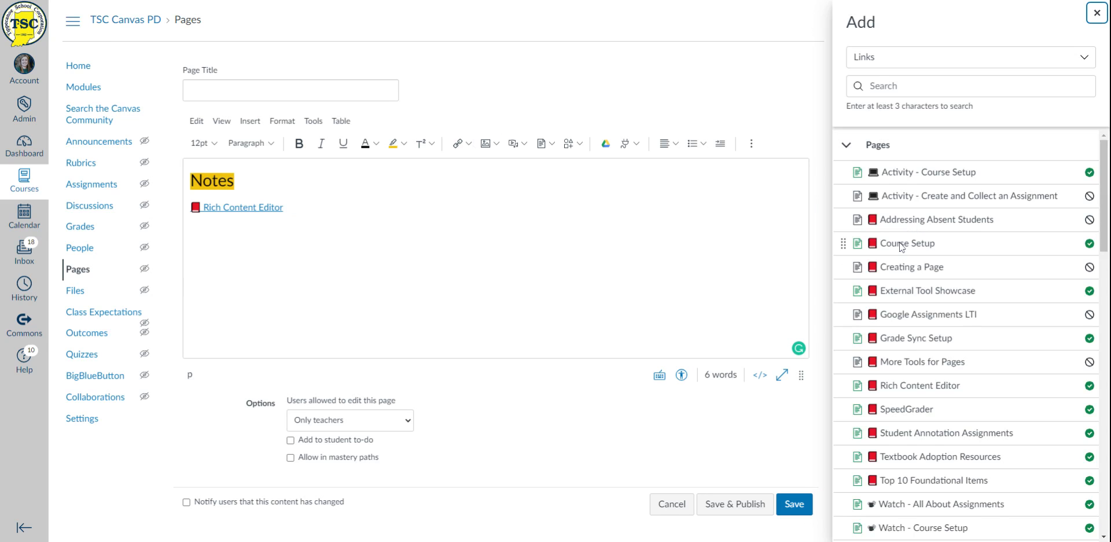
pyautogui.click(946, 245)
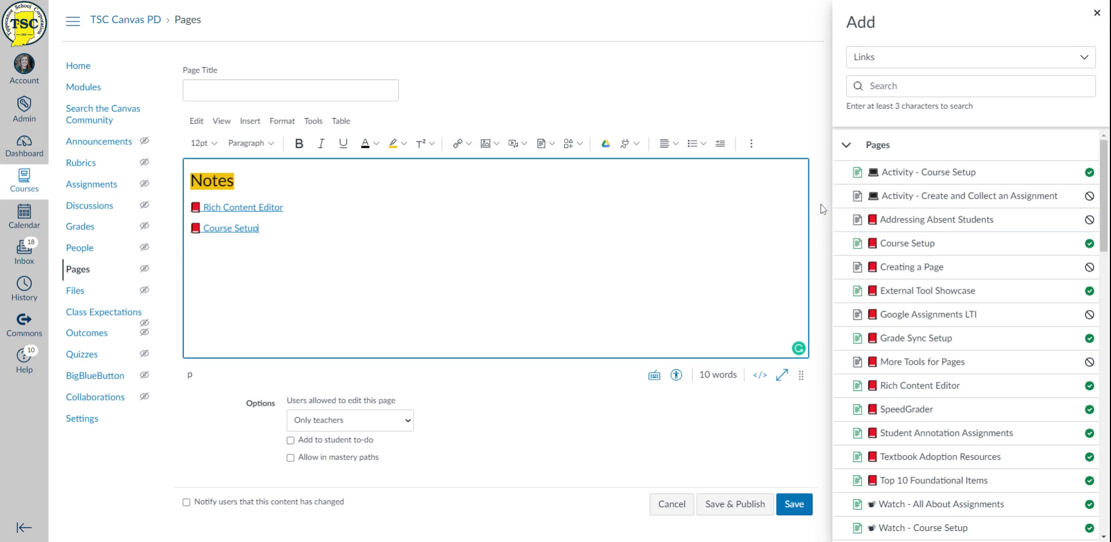
pyautogui.click(817, 294)
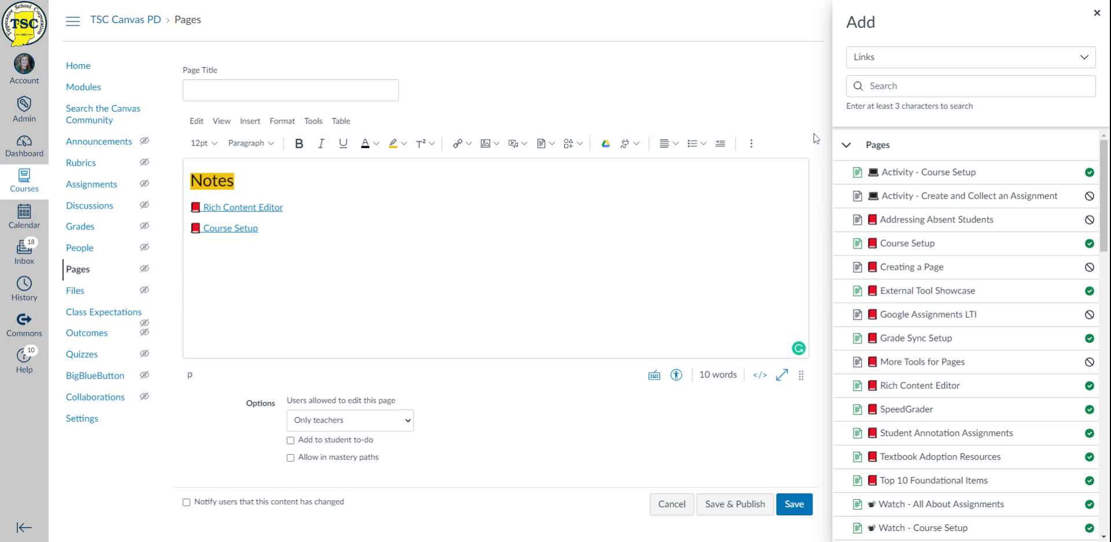
pyautogui.click(1097, 14)
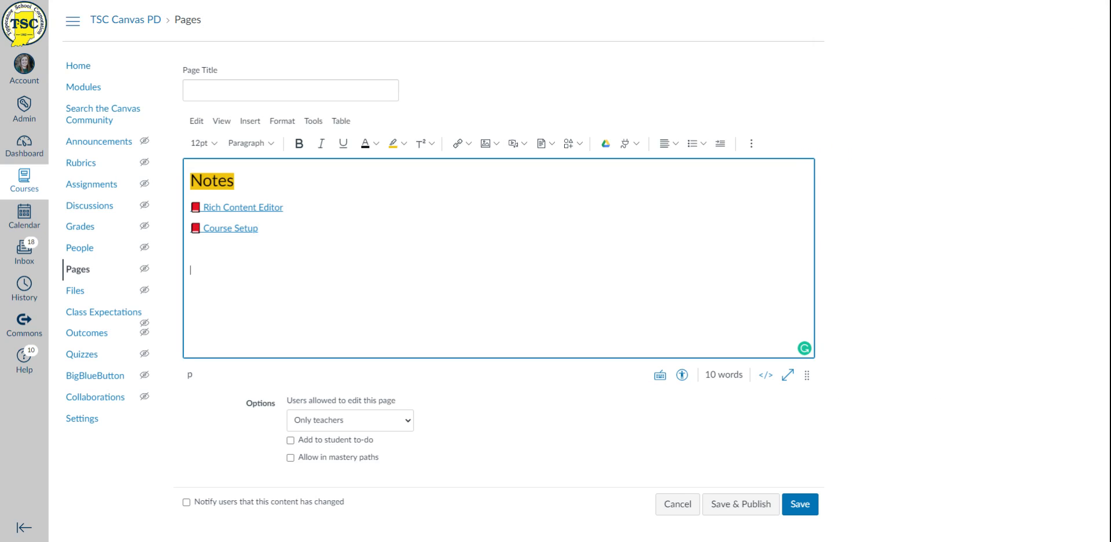
# - Insert the "Coming Soon" image from the course images below the links and shrink it to about 278 × 156 pixels
pyautogui.click(498, 146)
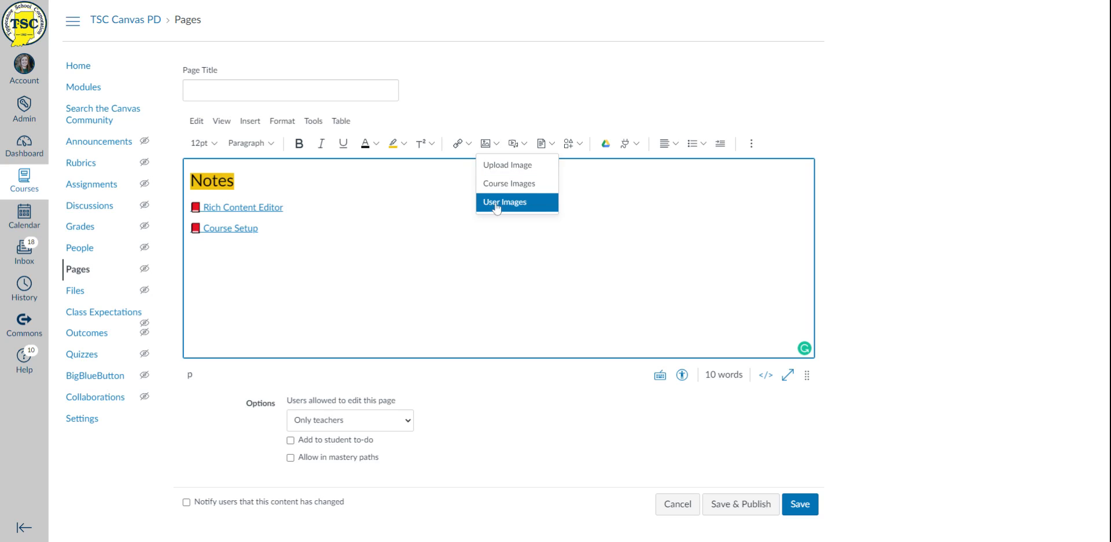
pyautogui.click(508, 184)
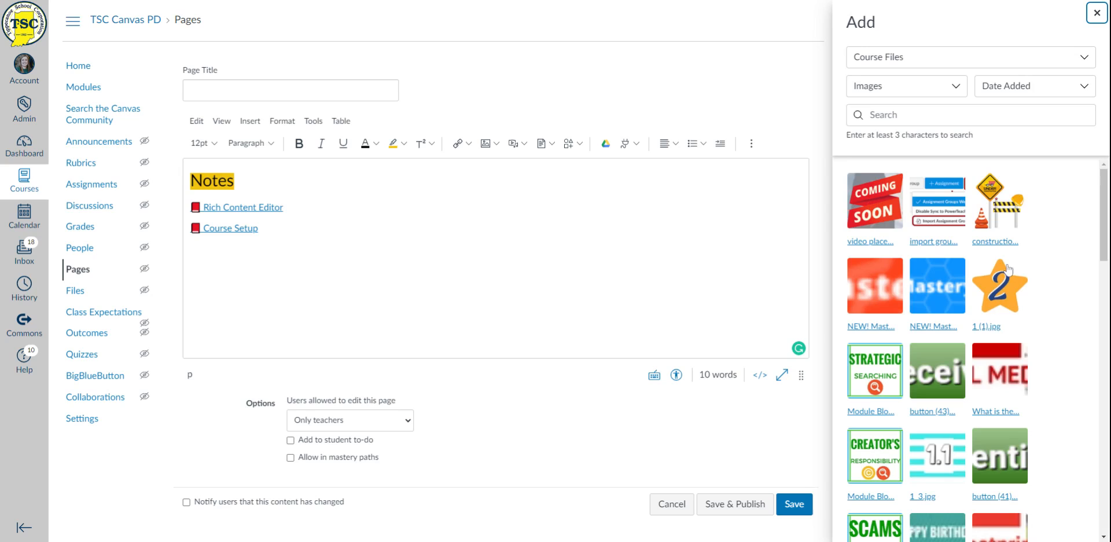
pyautogui.click(874, 203)
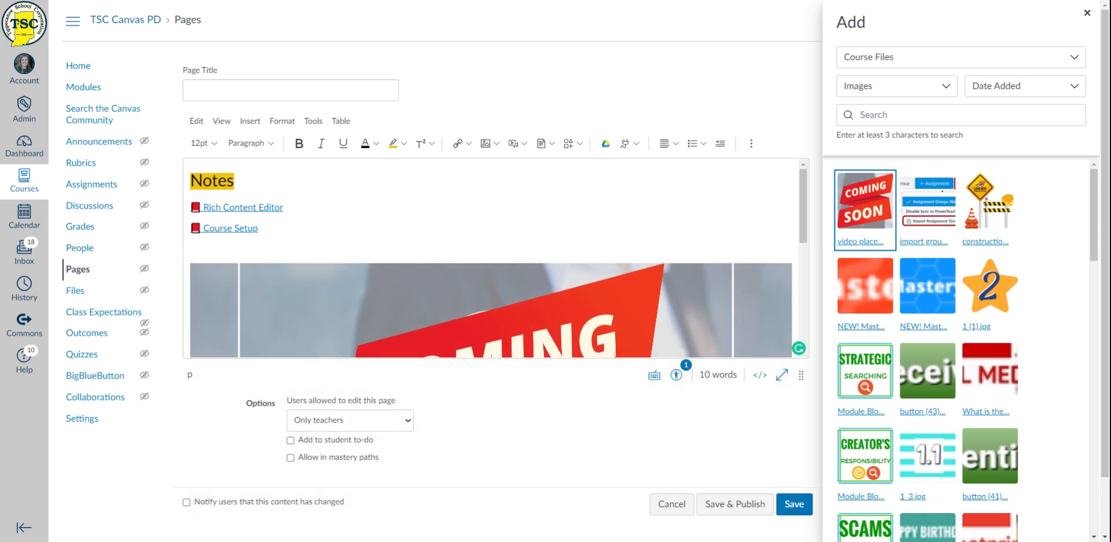
pyautogui.click(1086, 13)
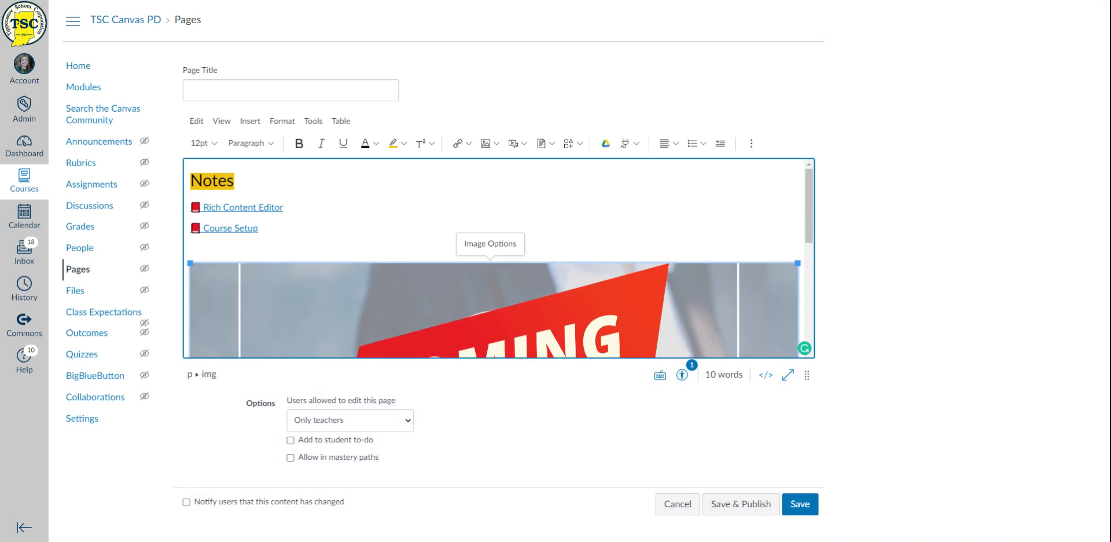
pyautogui.moveTo(798, 263); pyautogui.dragTo(707, 315)
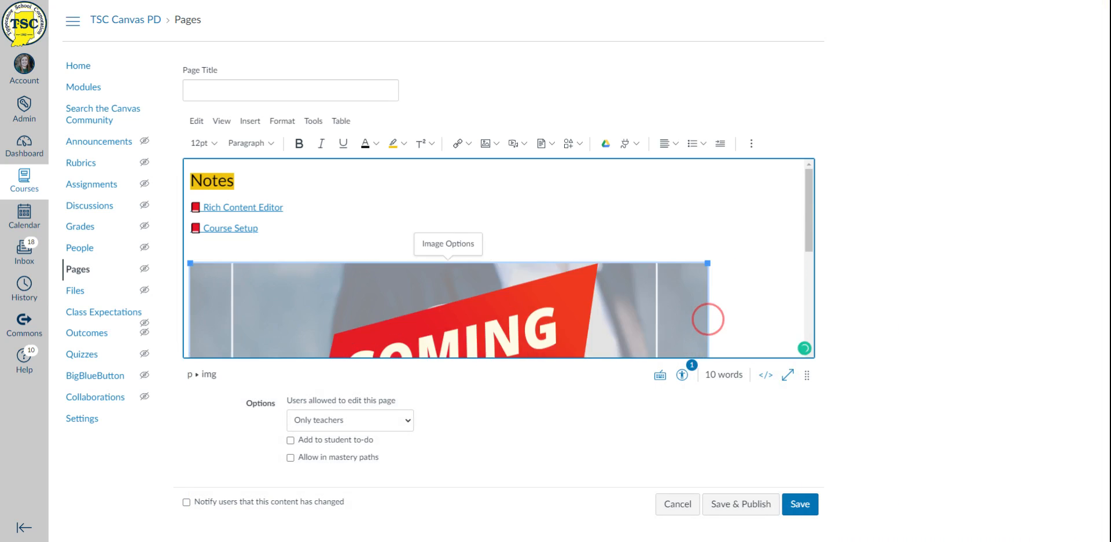
pyautogui.moveTo(707, 263); pyautogui.dragTo(351, 296)
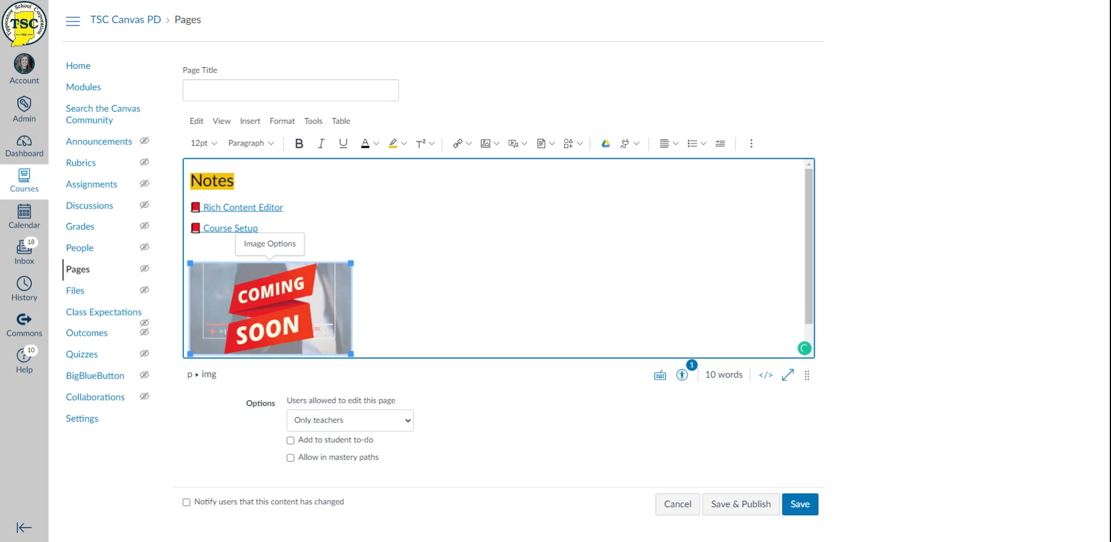
# - Set the image's alt text to "Placeholder with the words coming soon" and its size to Small
pyautogui.click(288, 245)
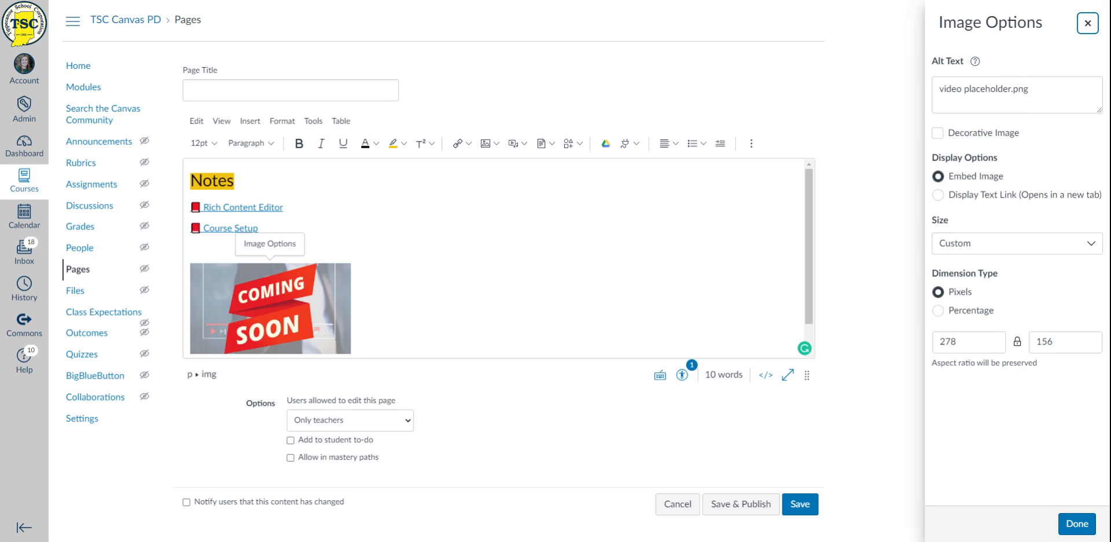
pyautogui.press('Tab')
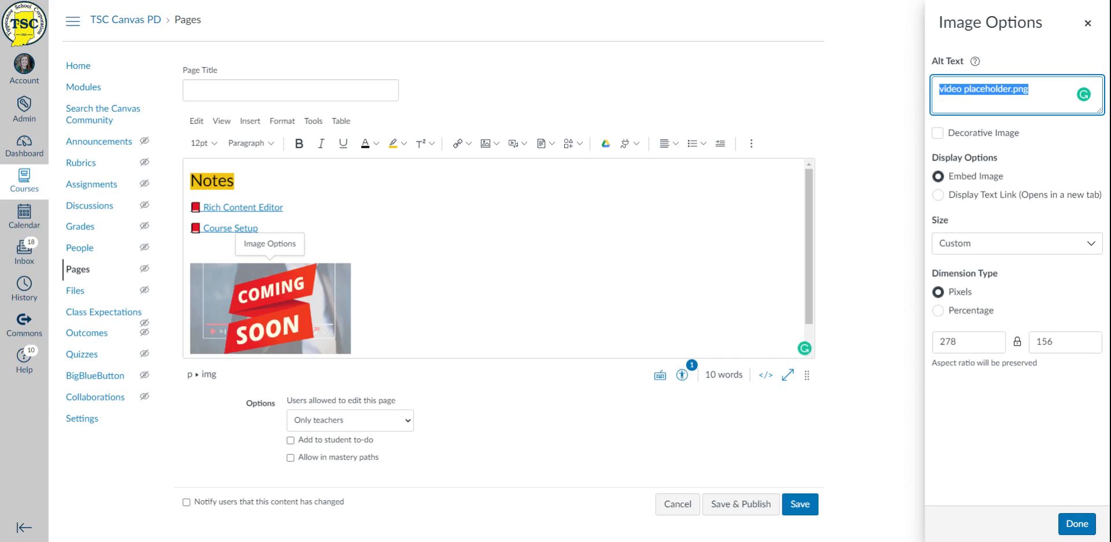
pyautogui.write('Place')
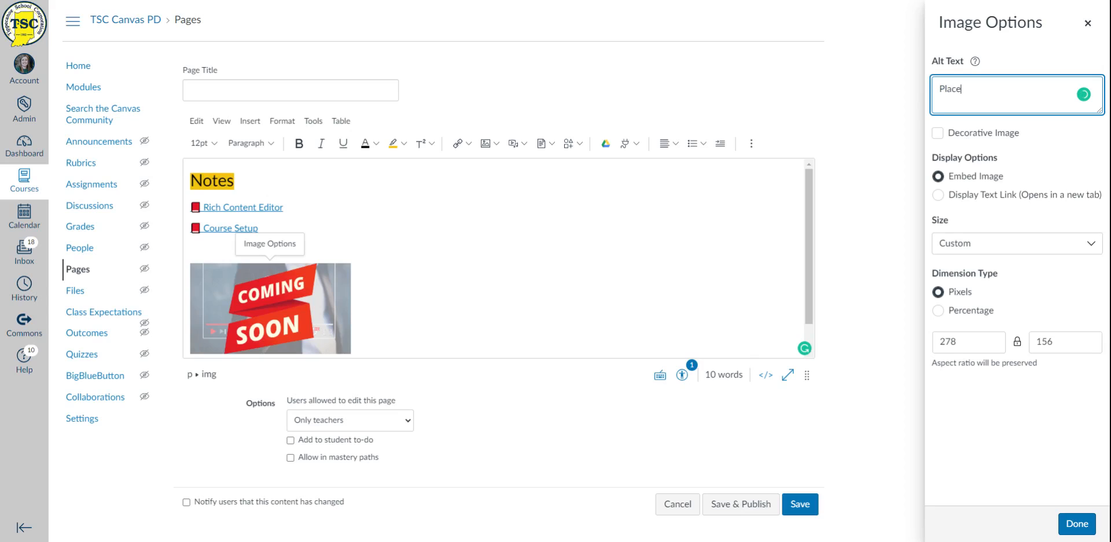
pyautogui.write('holder with the words coming soon')
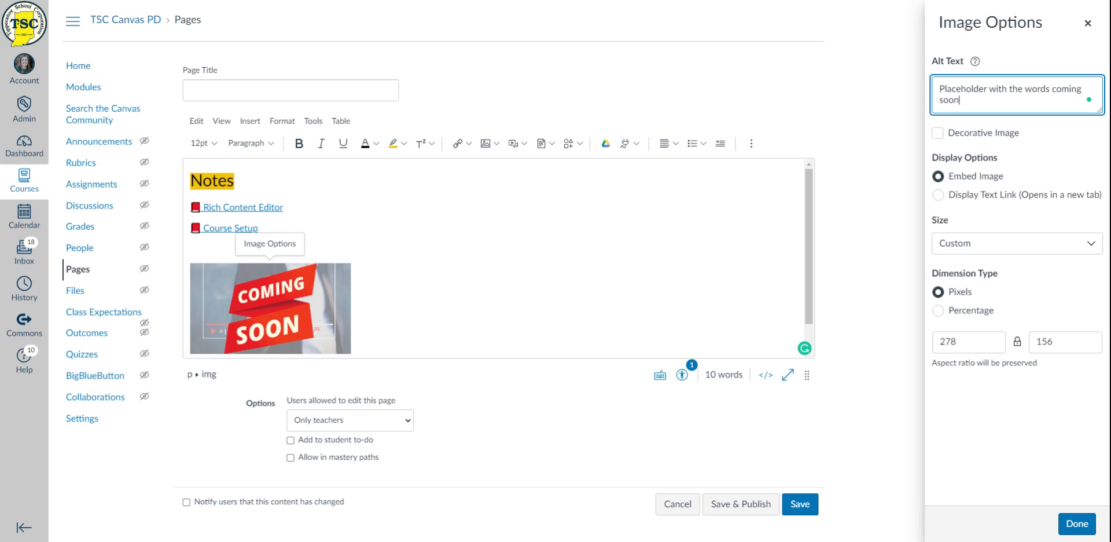
pyautogui.click(1042, 242)
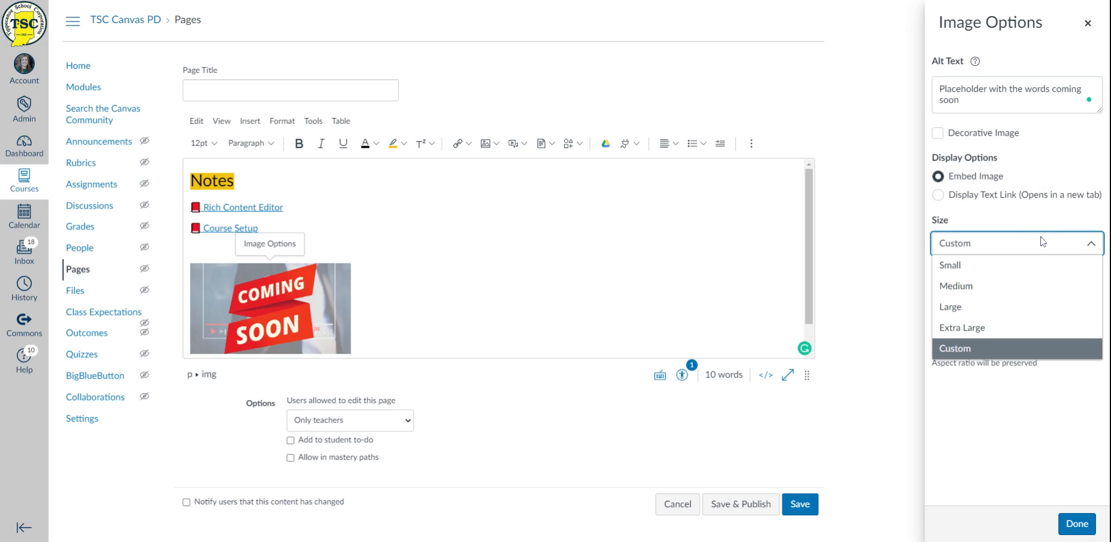
pyautogui.click(1007, 276)
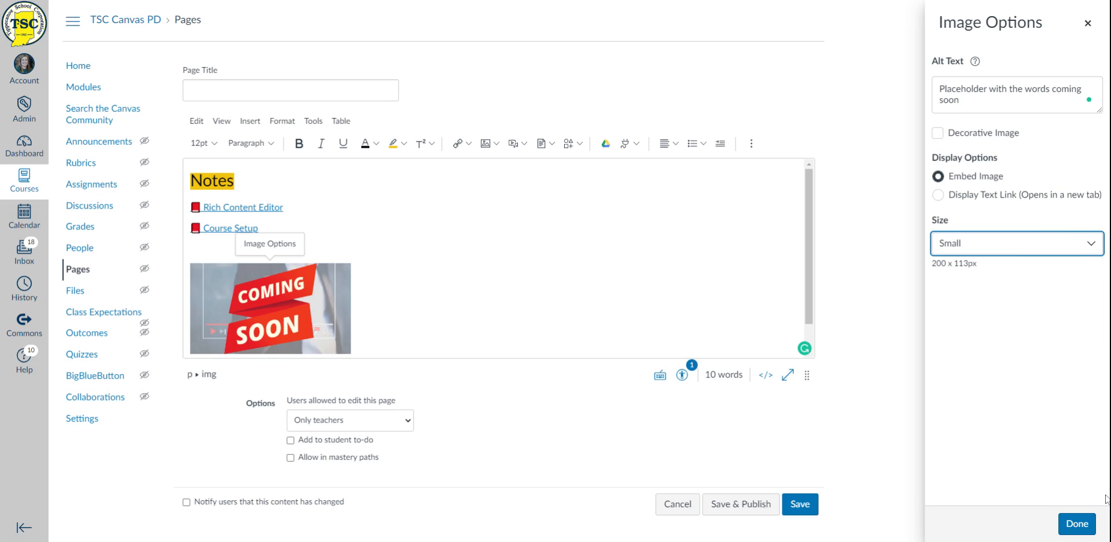
pyautogui.click(1077, 524)
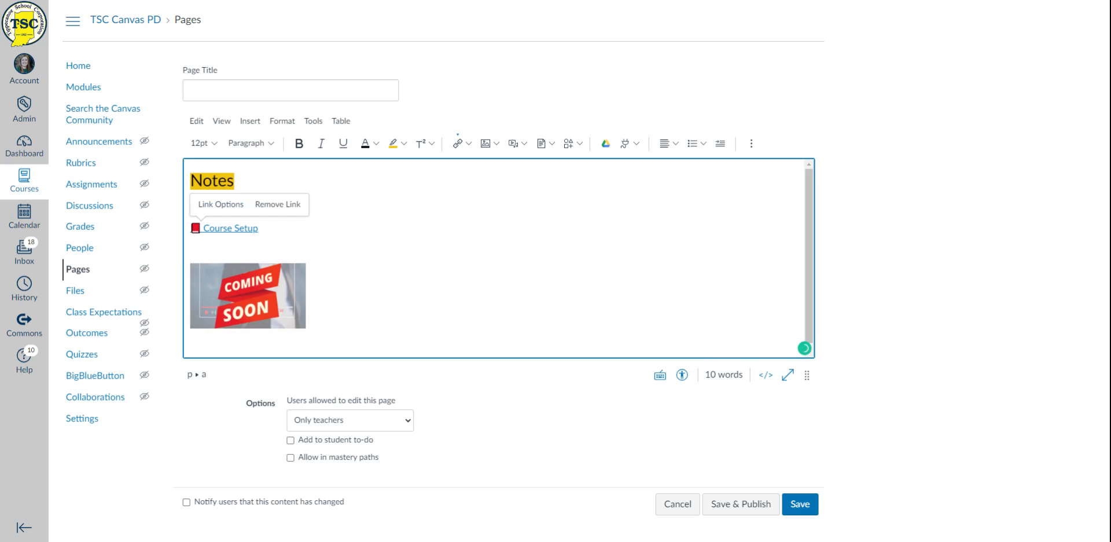
# - Add two blank lines below the "Coming Soon" image
pyautogui.click(278, 286)
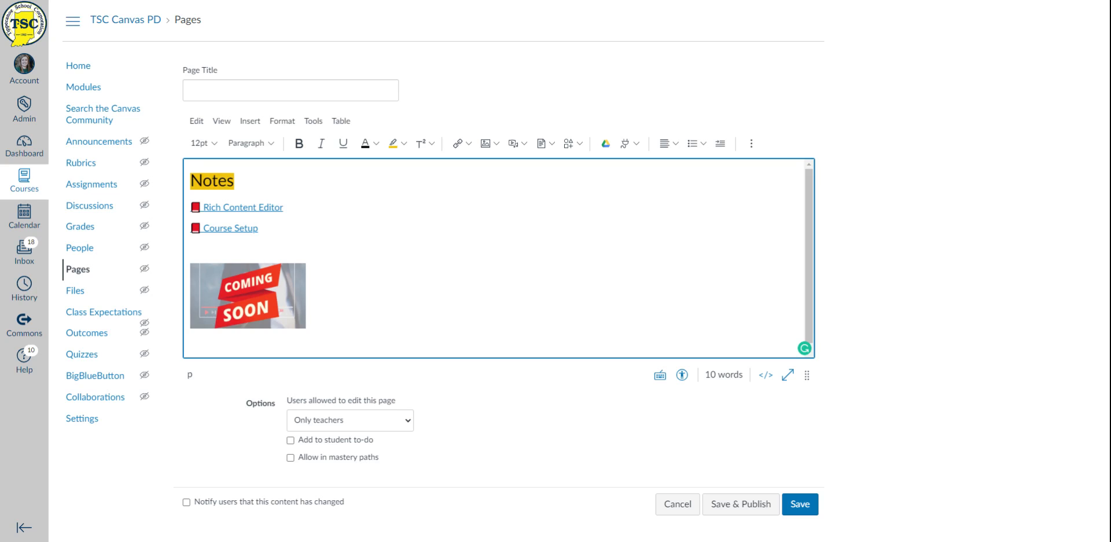
pyautogui.press('Return')
pyautogui.press('Return')
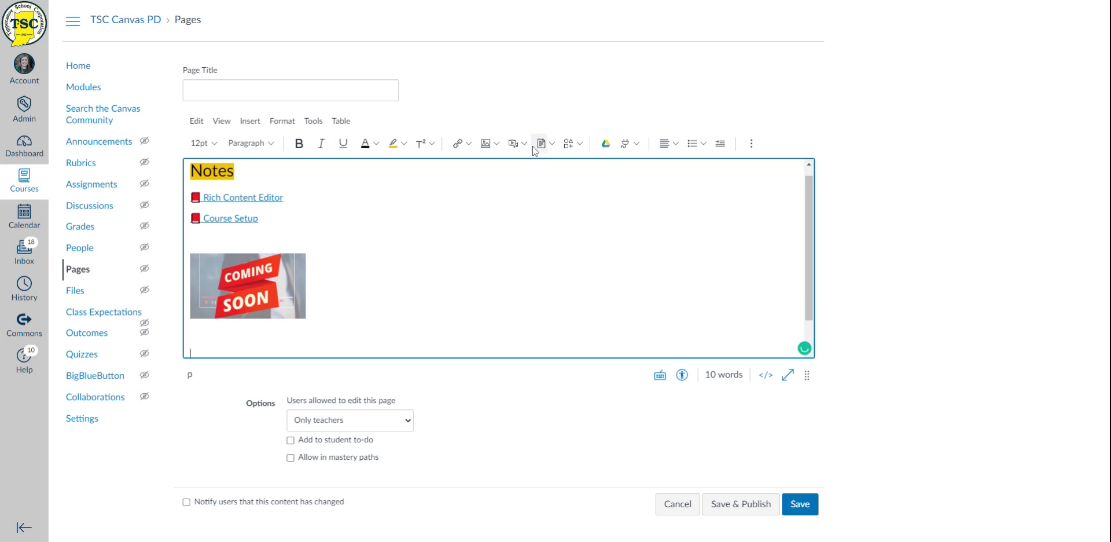
pyautogui.click(525, 144)
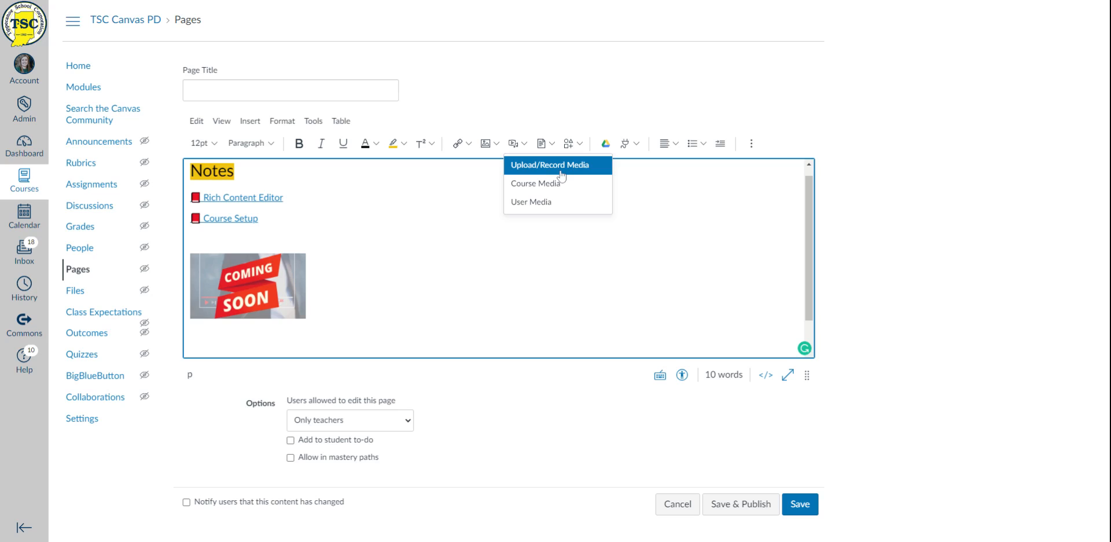
pyautogui.click(553, 145)
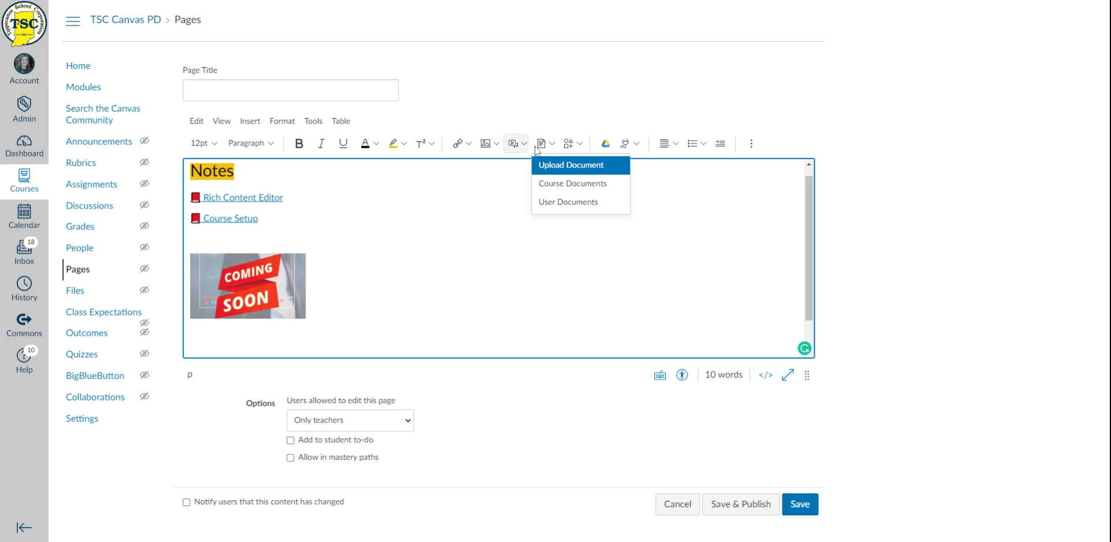
# - Start a new Icon Maker icon with the name "Textbook" and the alt text "Textbook"
pyautogui.click(579, 145)
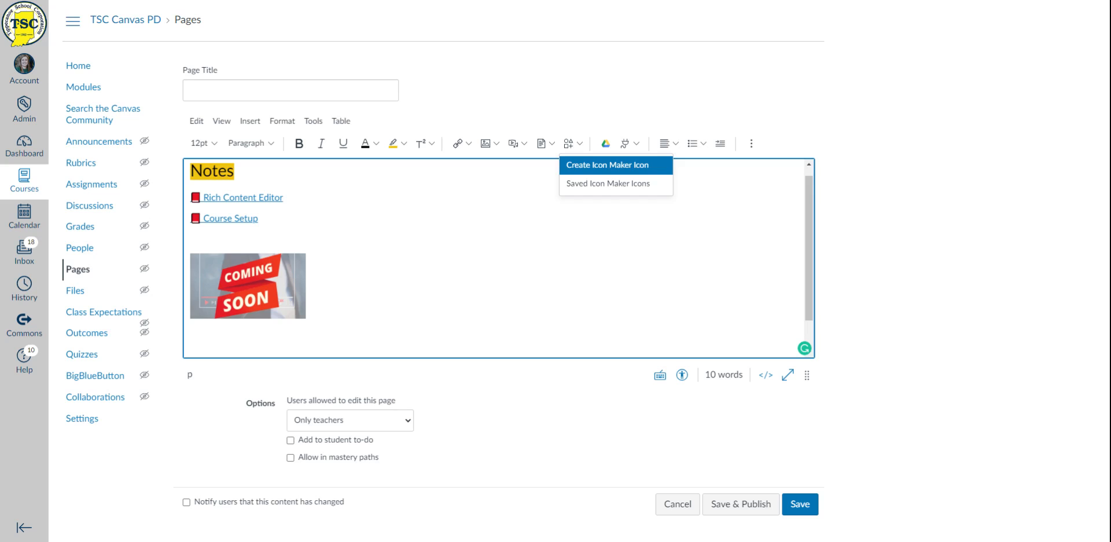
pyautogui.click(573, 166)
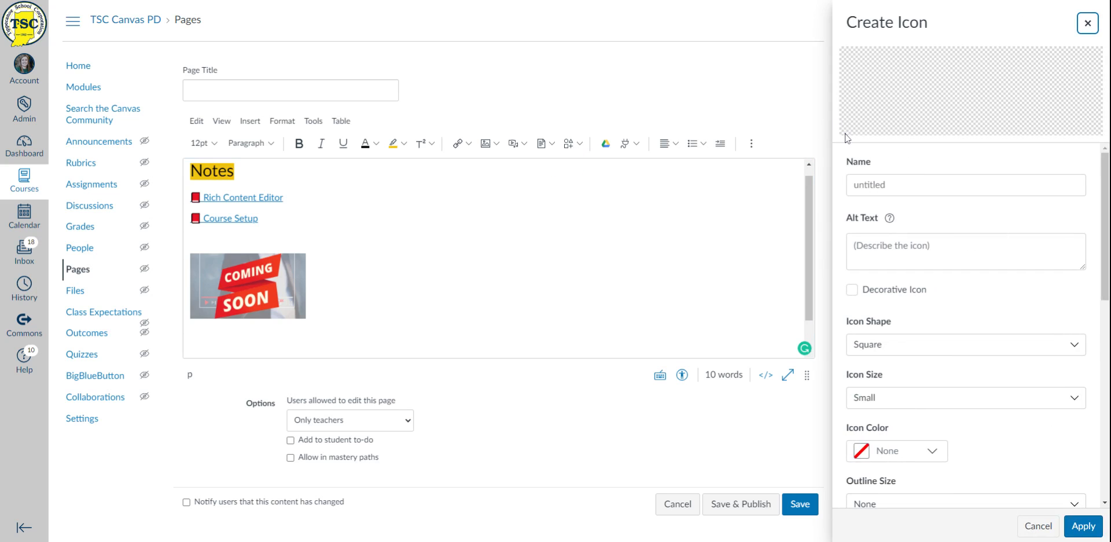
pyautogui.click(893, 182)
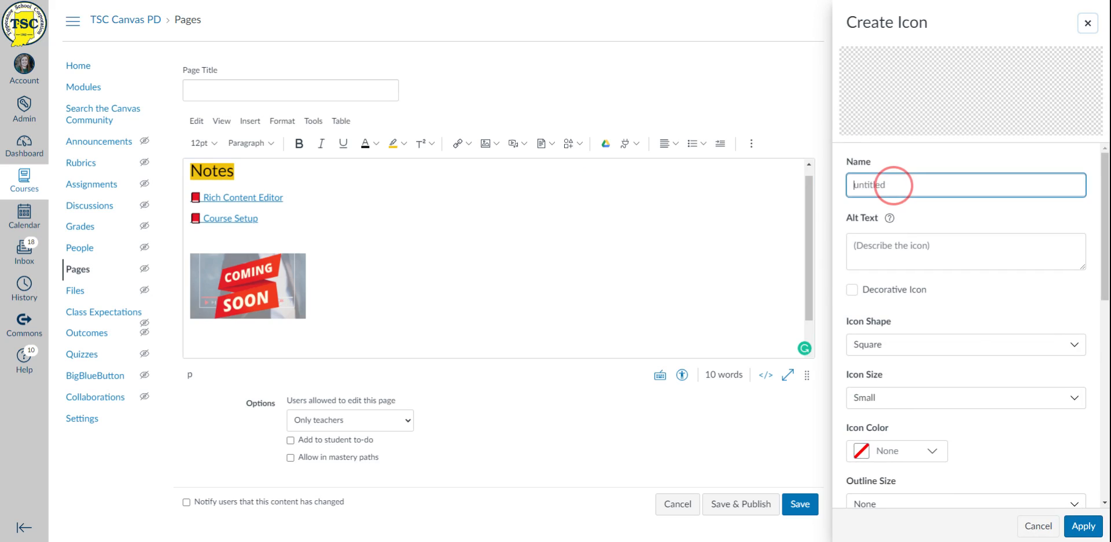
pyautogui.write('T')
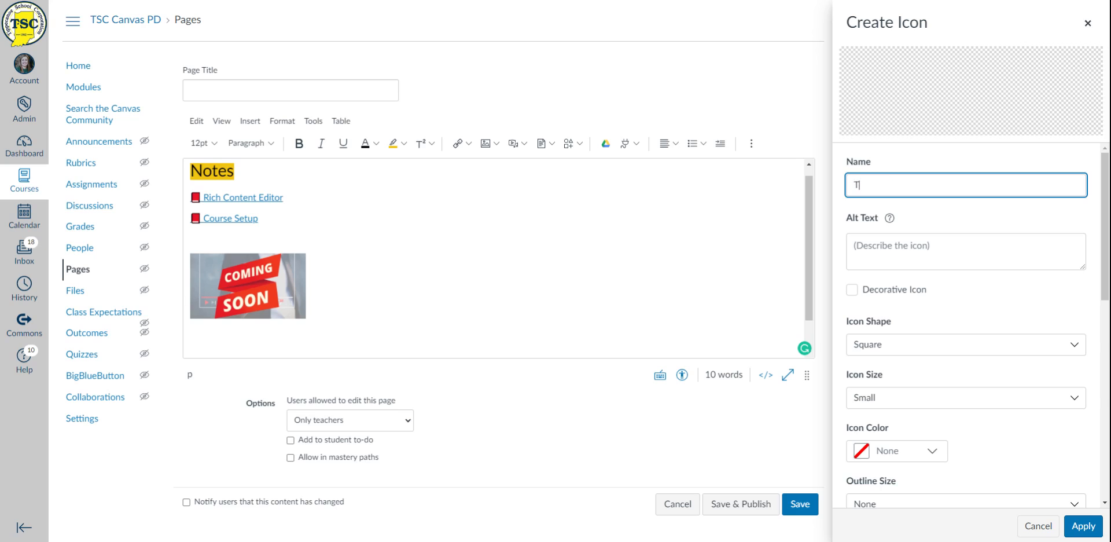
pyautogui.write('extbook')
pyautogui.click(891, 249)
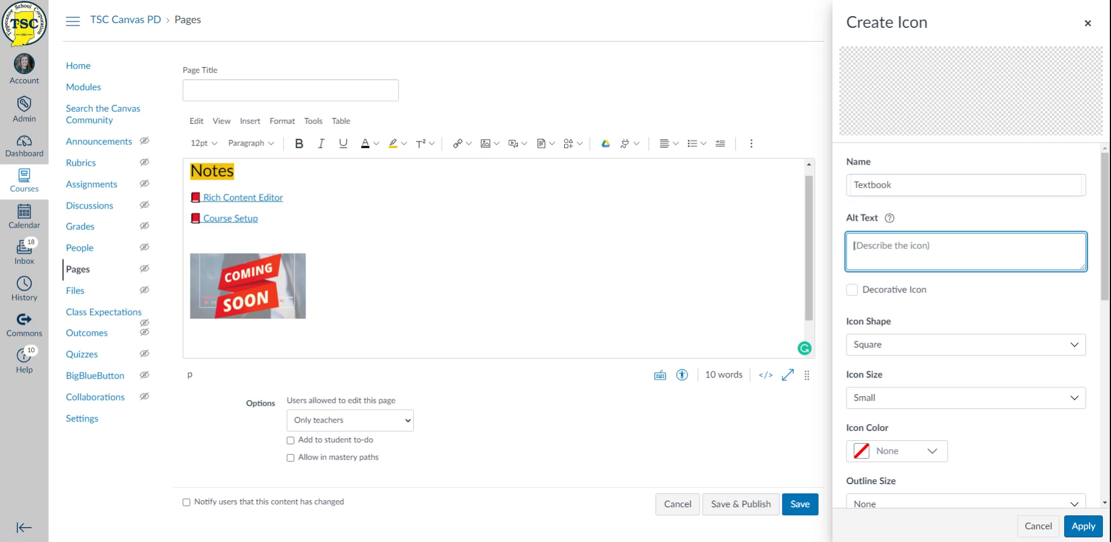
pyautogui.write('Textbook')
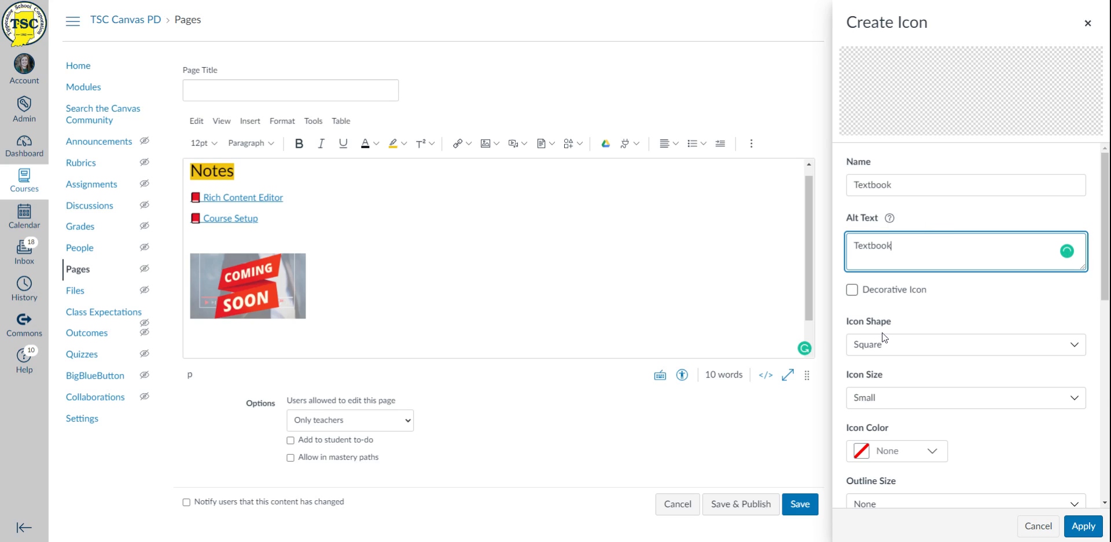
# - Set the icon's shape to Circle and its size to Medium
pyautogui.click(860, 345)
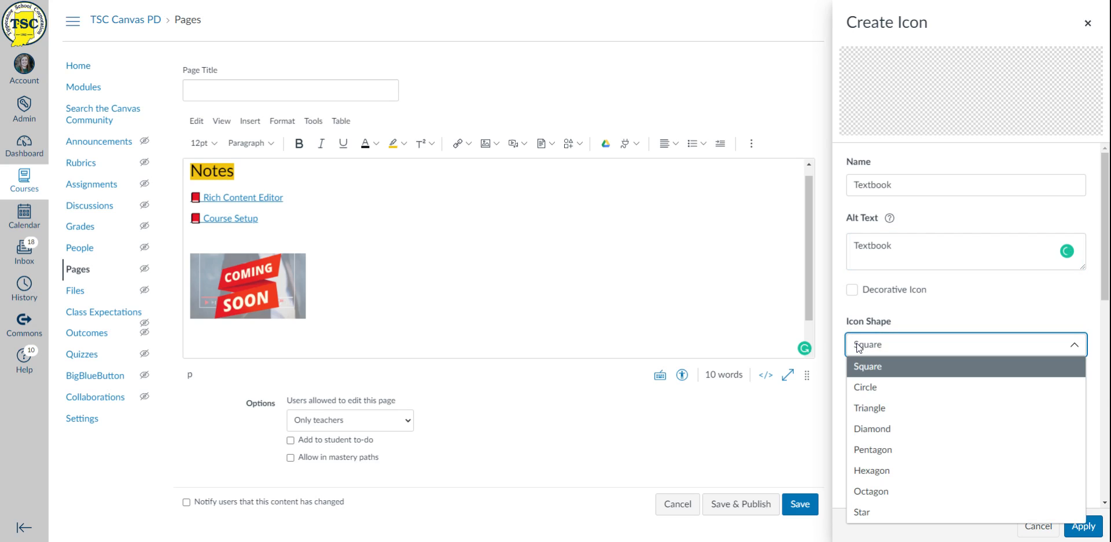
pyautogui.click(900, 386)
pyautogui.click(938, 321)
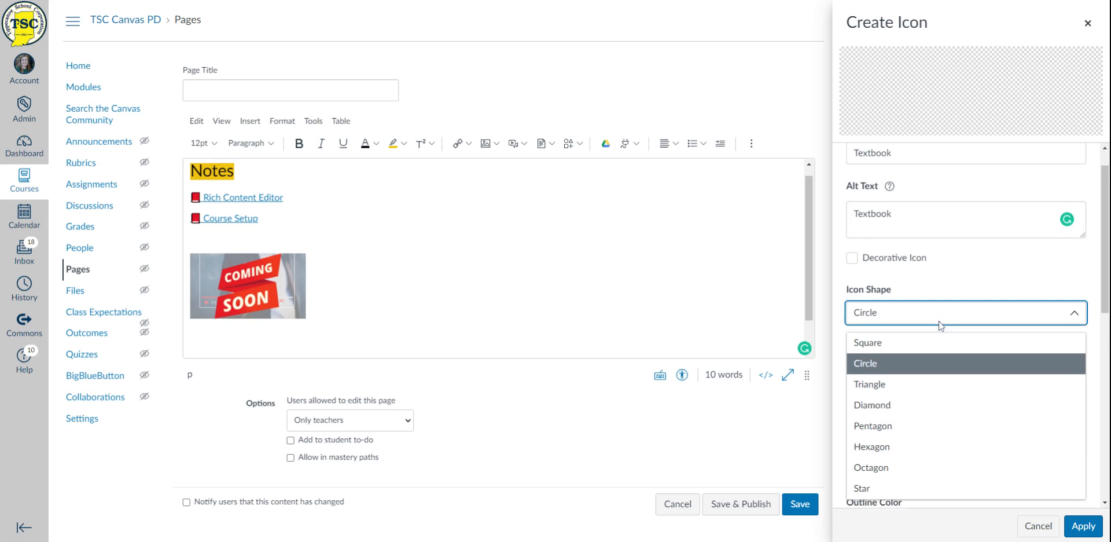
pyautogui.click(884, 340)
pyautogui.click(880, 344)
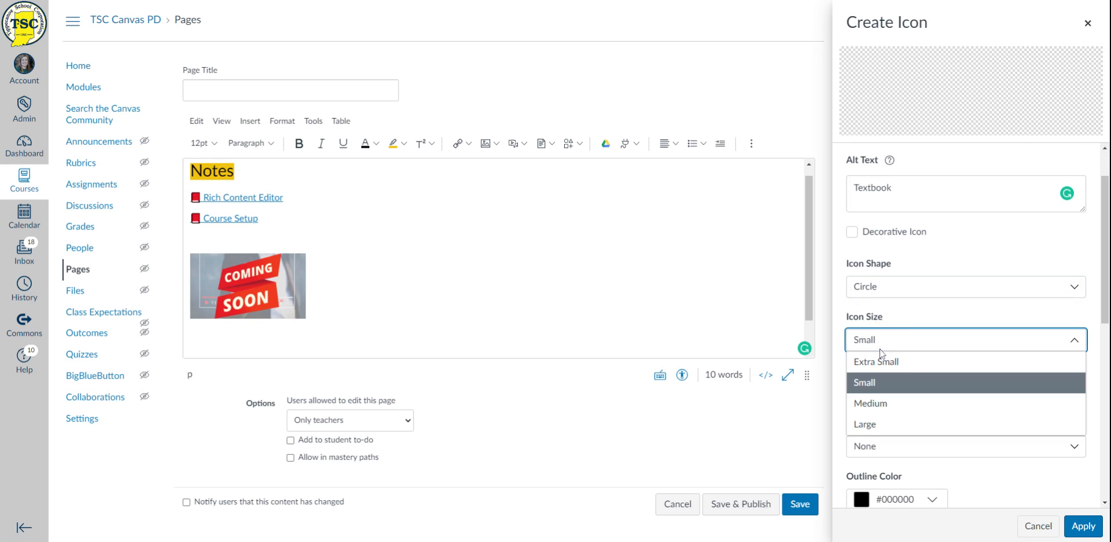
pyautogui.click(876, 402)
# - Color the icon blue (#0B9BE3) and give it a Small outline in purple (#65499D)
pyautogui.scroll(-2, 845, 382)
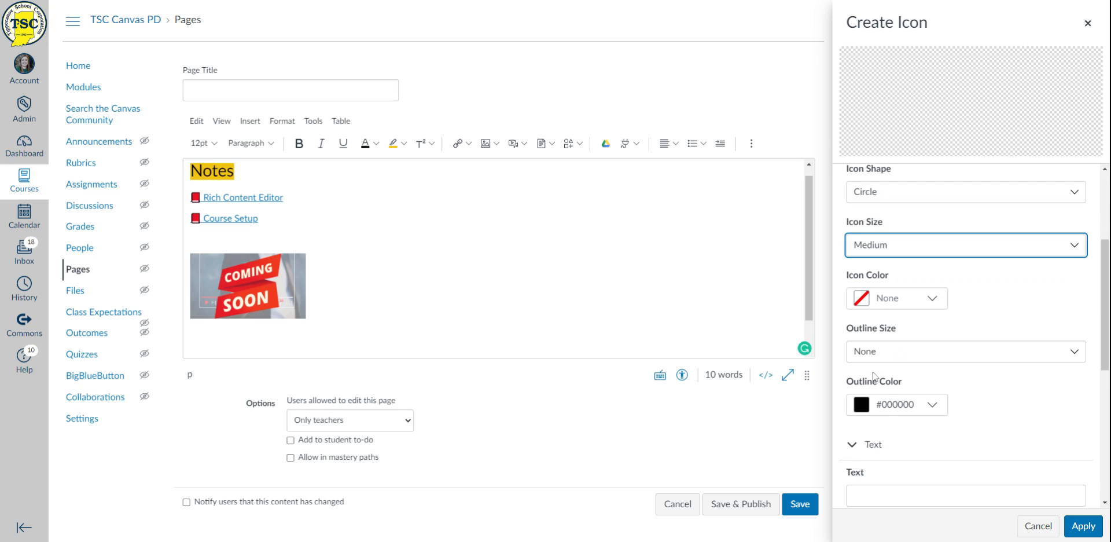
pyautogui.click(931, 298)
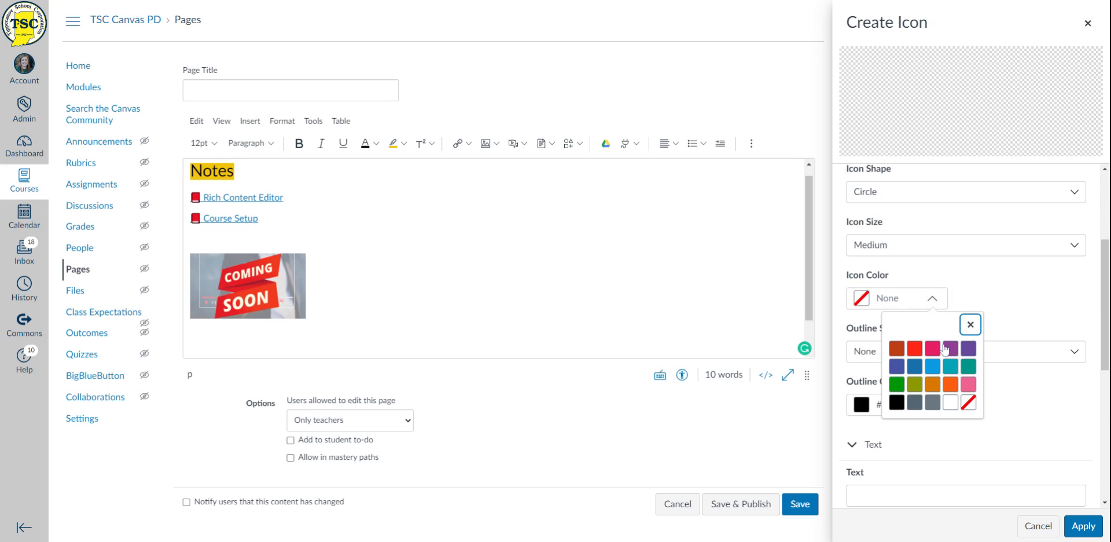
pyautogui.click(933, 366)
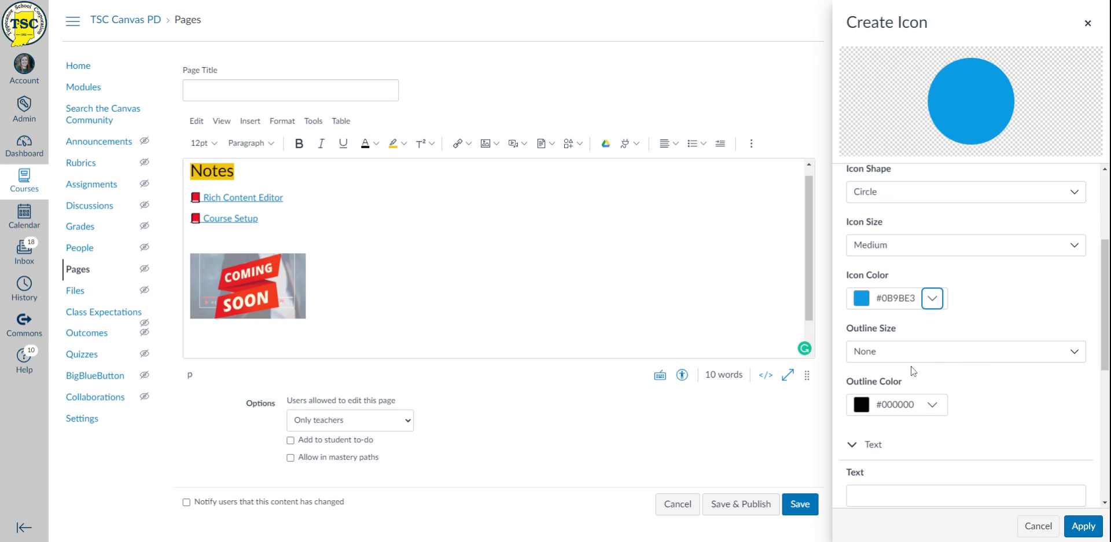
pyautogui.click(868, 352)
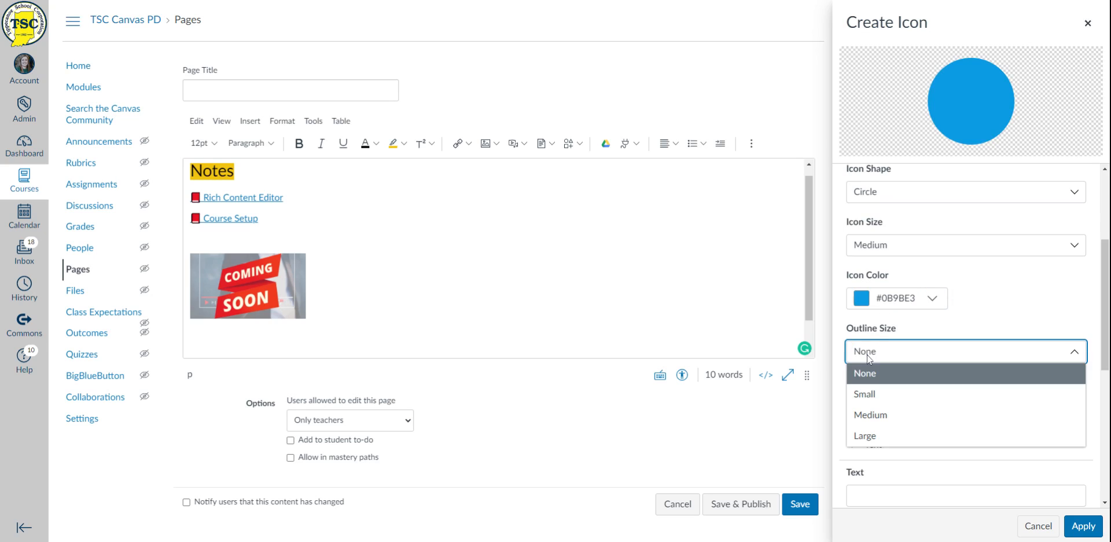
pyautogui.click(871, 390)
pyautogui.click(932, 405)
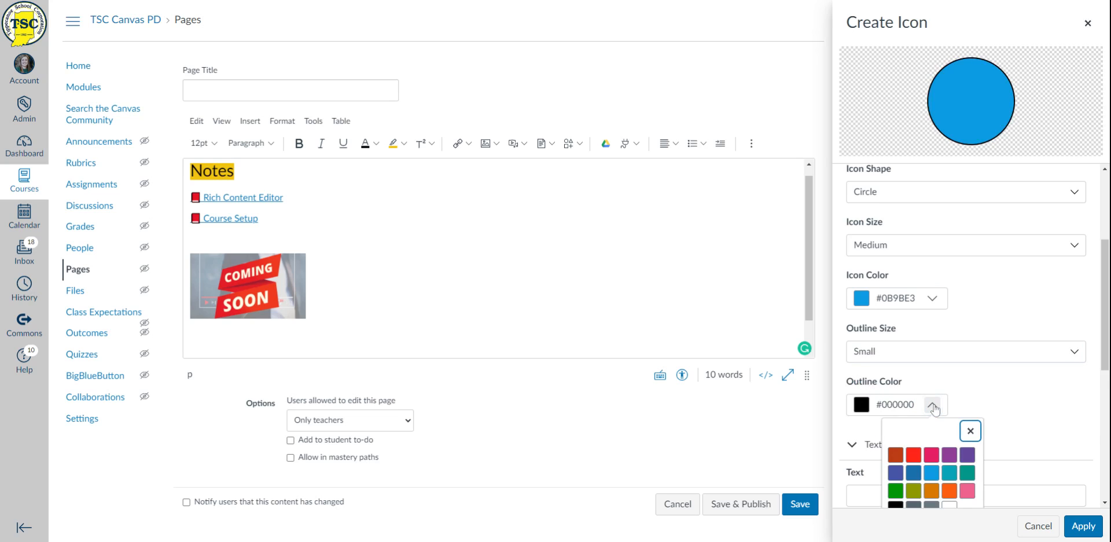
pyautogui.click(972, 455)
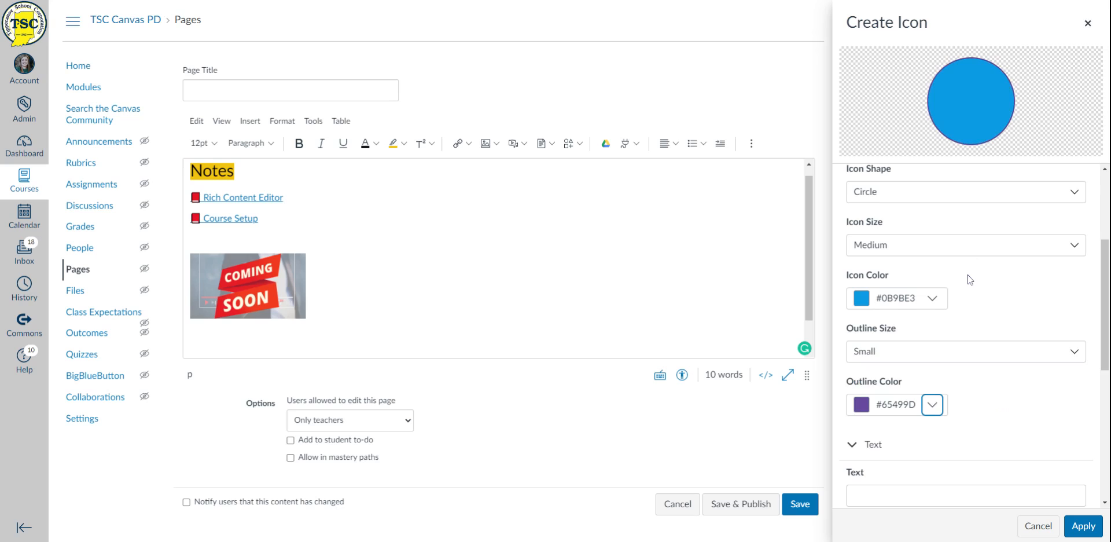
# - Add the text "Textbook" to the icon and set the text size to Medium
pyautogui.scroll(-3, 925, 323)
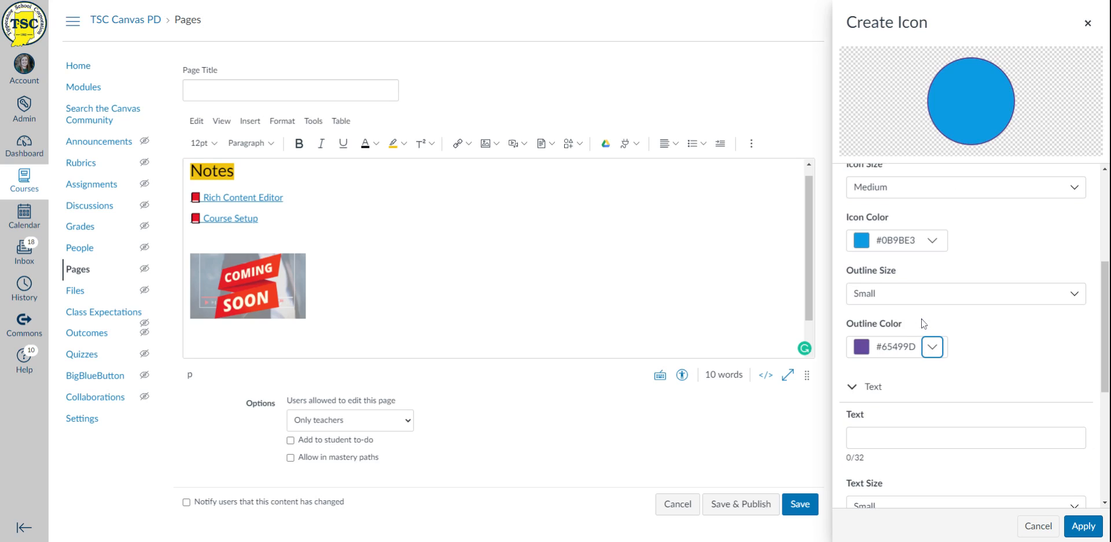
pyautogui.click(925, 322)
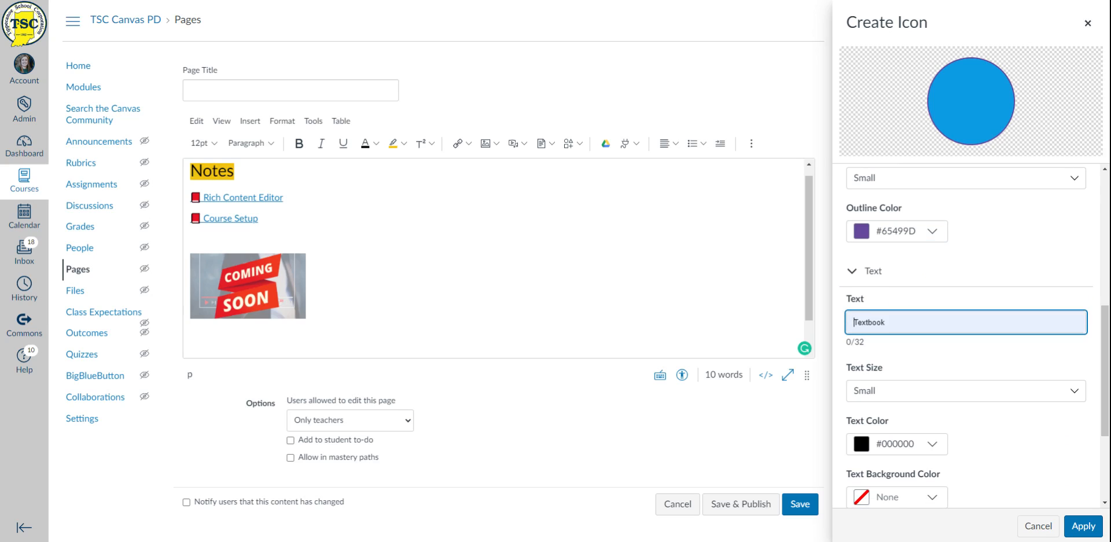
pyautogui.press('Return')
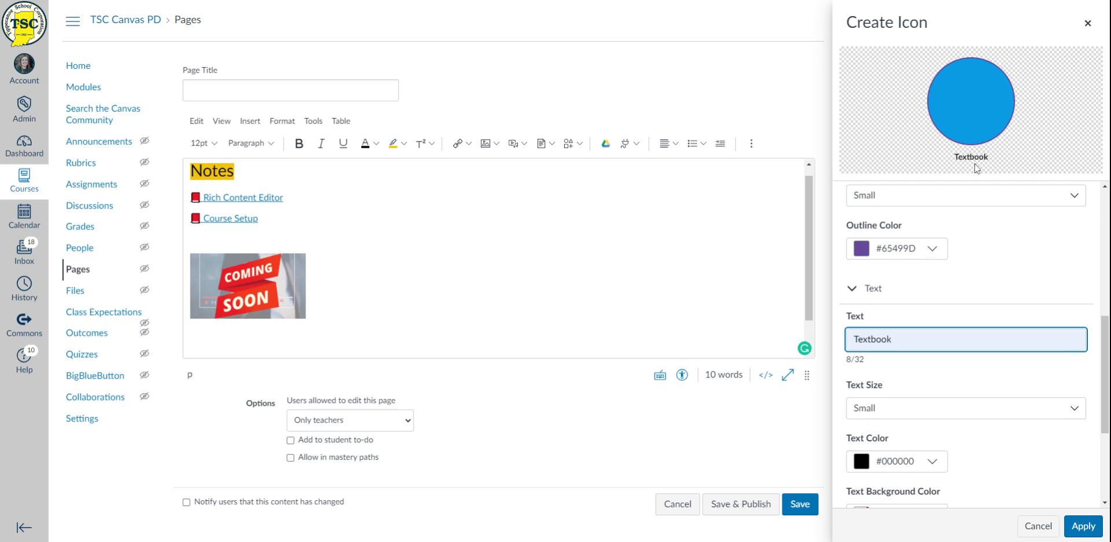
pyautogui.scroll(-2, 906, 308)
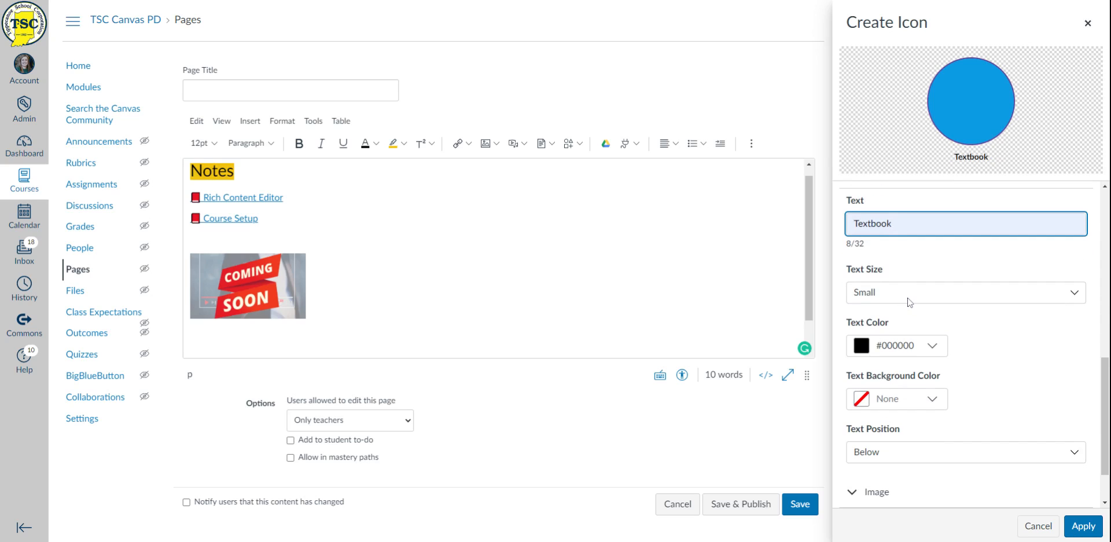
pyautogui.click(908, 294)
pyautogui.click(904, 345)
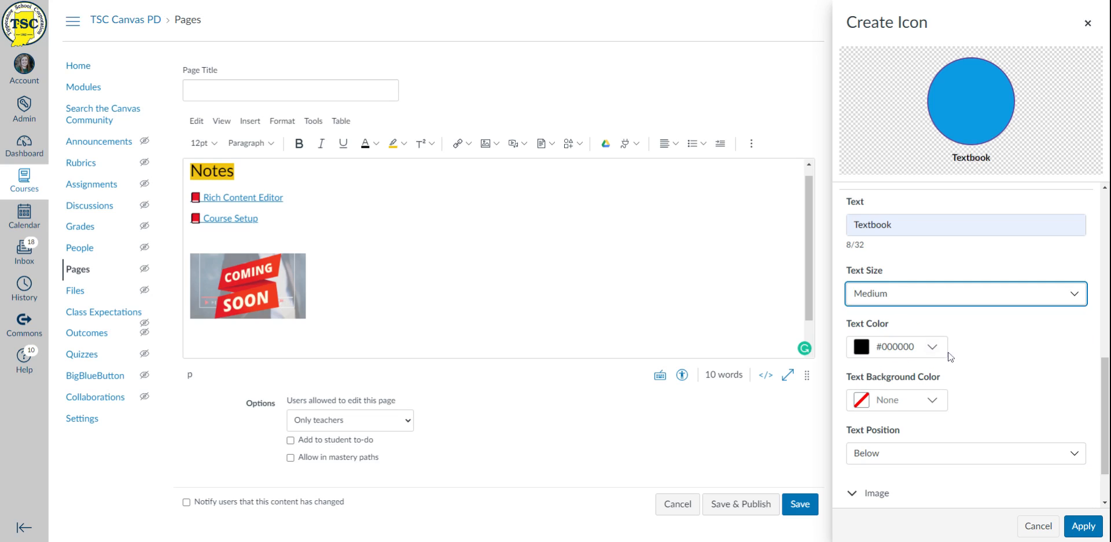
# - Set the icon's text position to Middle and its text color to white (#FFFFFF)
pyautogui.scroll(-2, 952, 355)
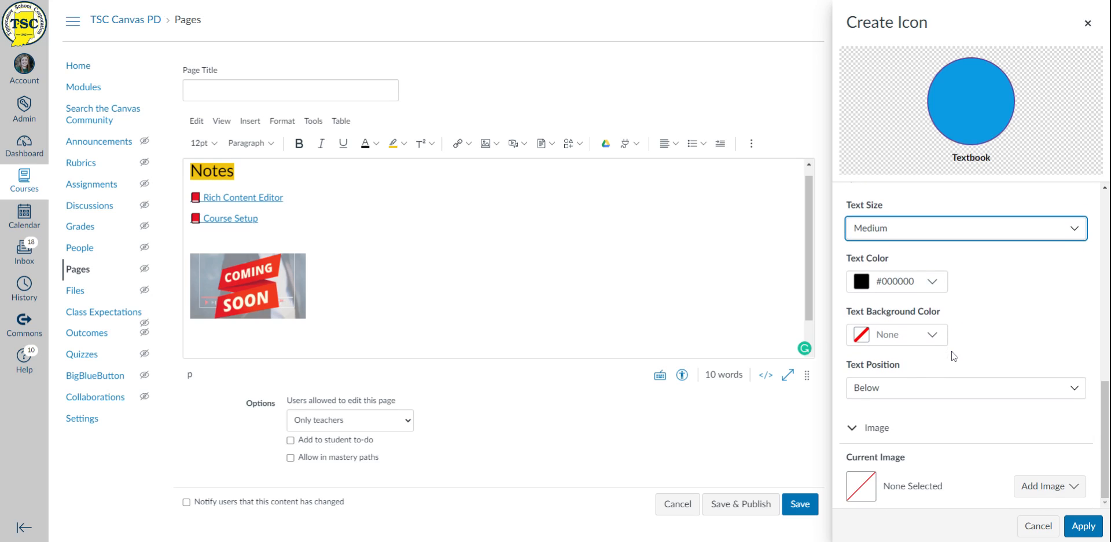
pyautogui.click(933, 388)
pyautogui.click(931, 412)
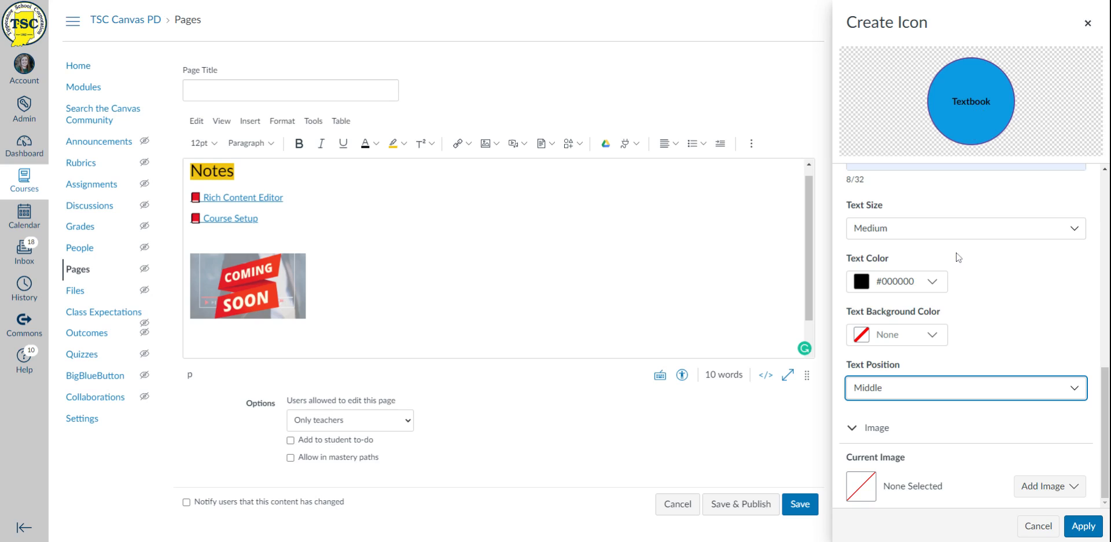
pyautogui.click(933, 282)
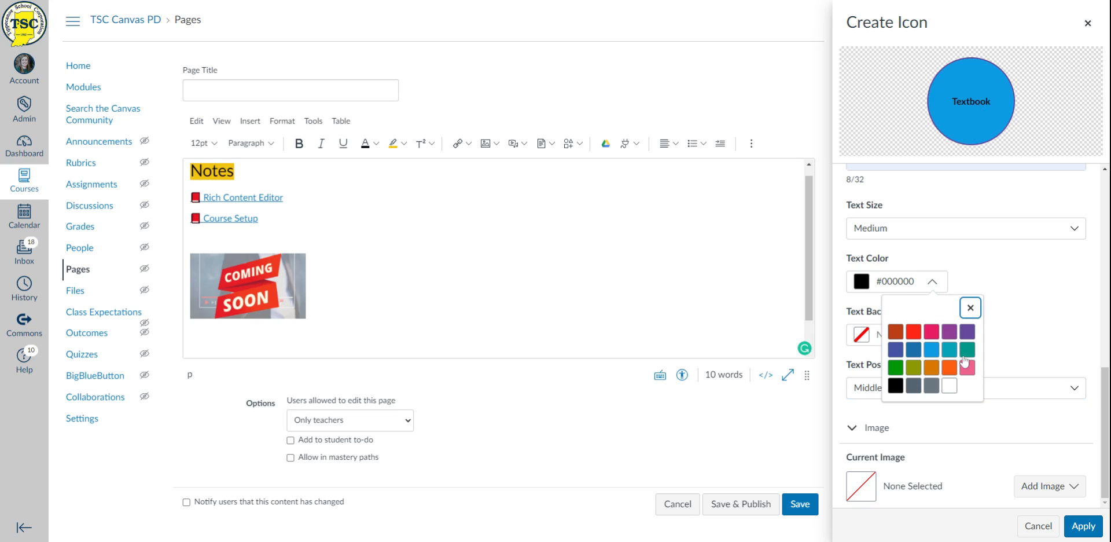
pyautogui.click(952, 386)
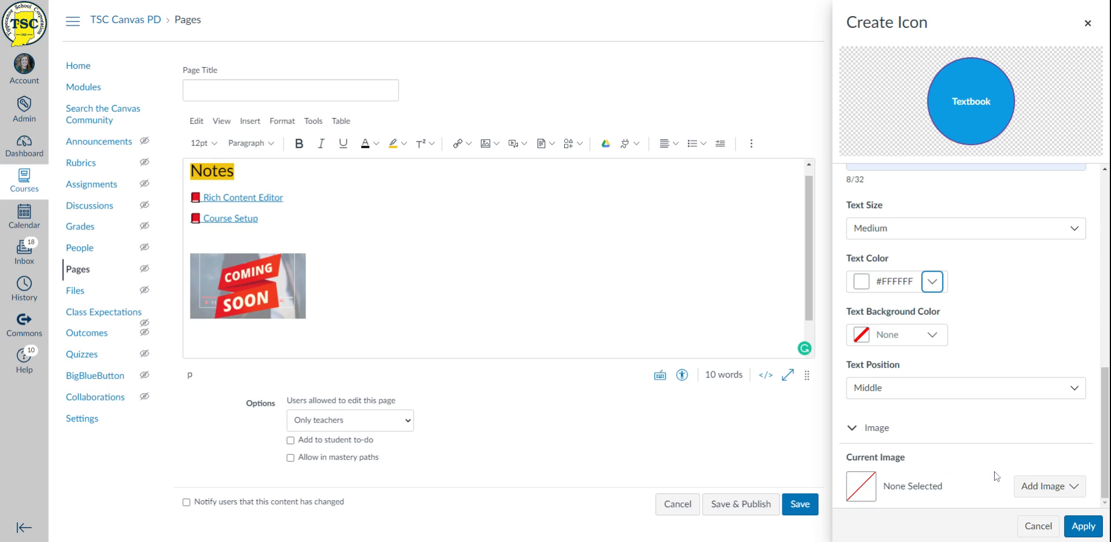
# - Look through the single color images, and add the Language Arts book from the multi color images to the icon
pyautogui.click(1045, 486)
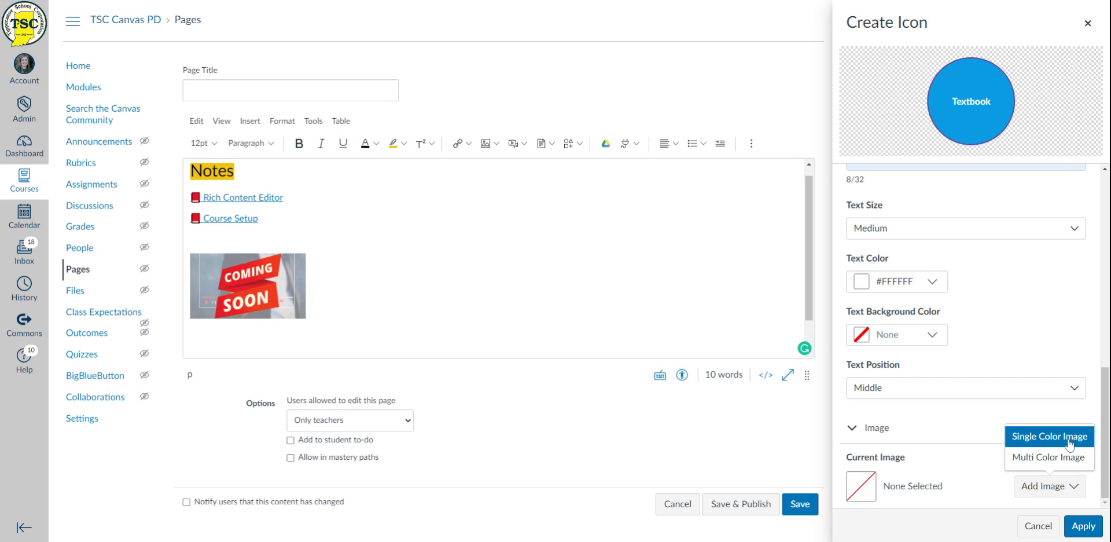
pyautogui.click(1070, 445)
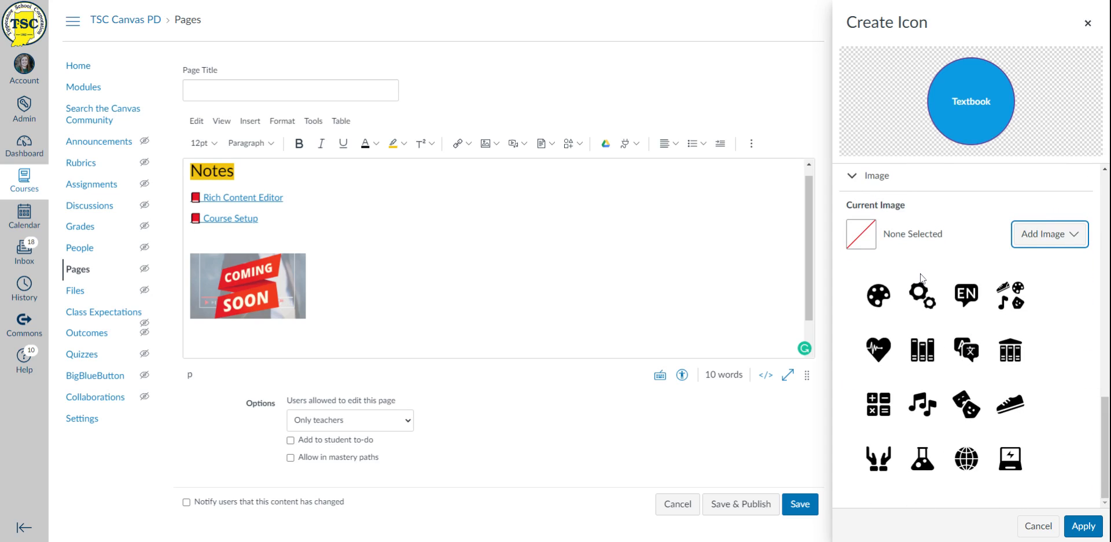
pyautogui.click(1068, 234)
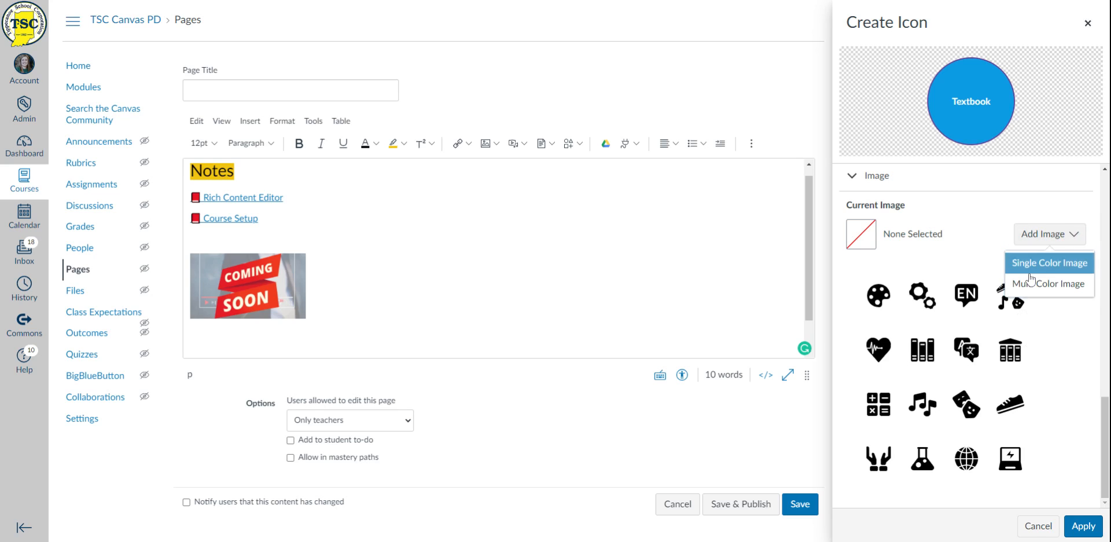
pyautogui.click(1030, 283)
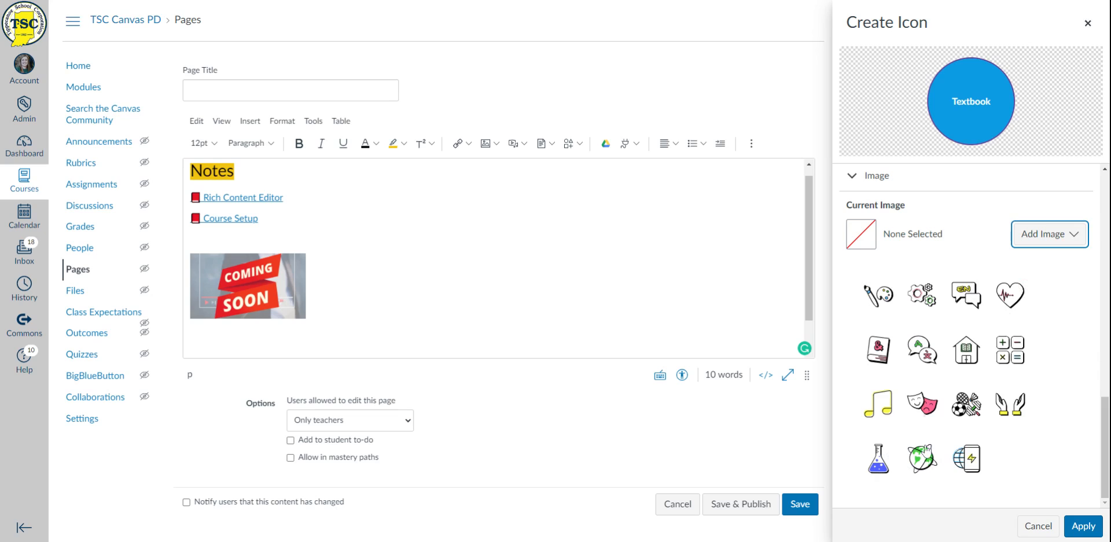
pyautogui.click(880, 350)
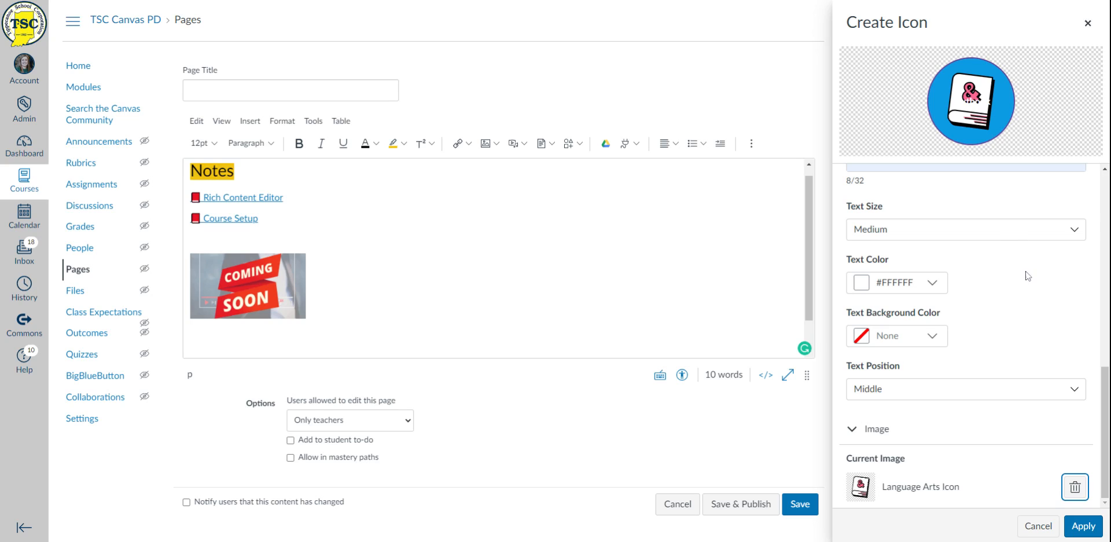
# - Change the icon's text color to black (#000000) and its text background color to white (#FFFFFF)
pyautogui.click(931, 282)
pyautogui.click(896, 387)
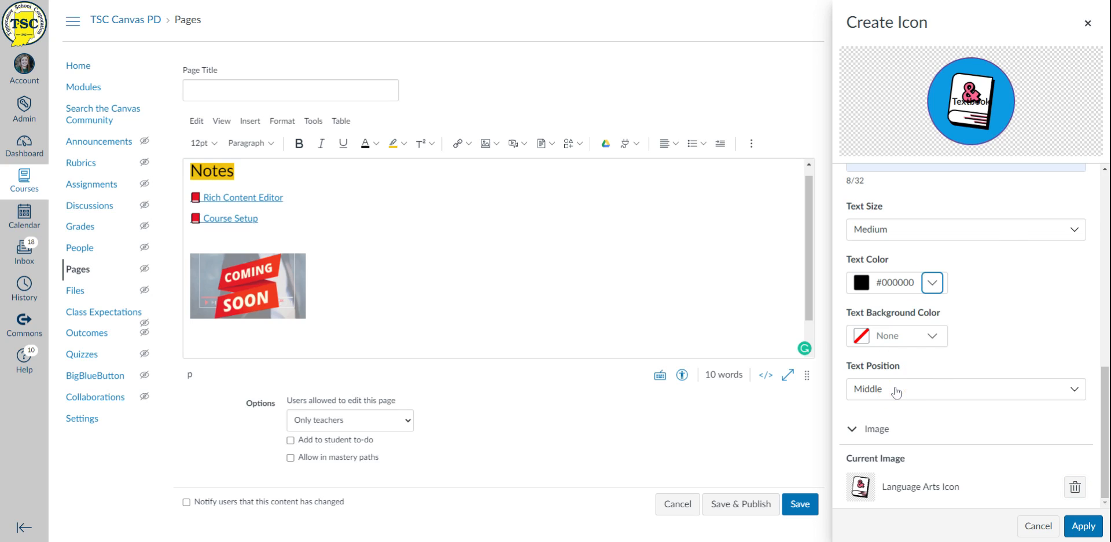
pyautogui.click(931, 336)
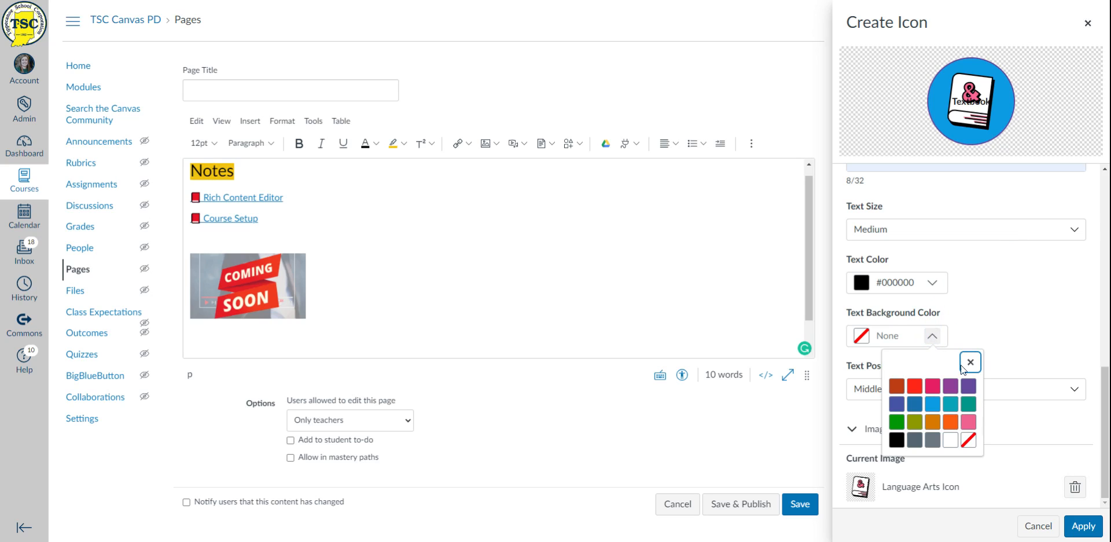
pyautogui.click(951, 440)
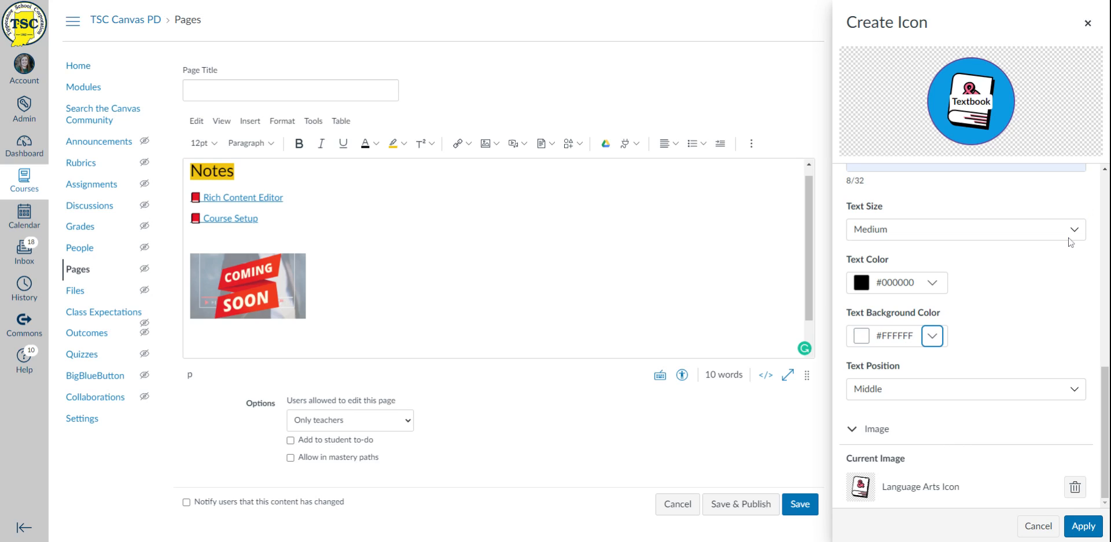
# - Set the icon's text size to Extra Large
pyautogui.click(914, 389)
pyautogui.click(942, 235)
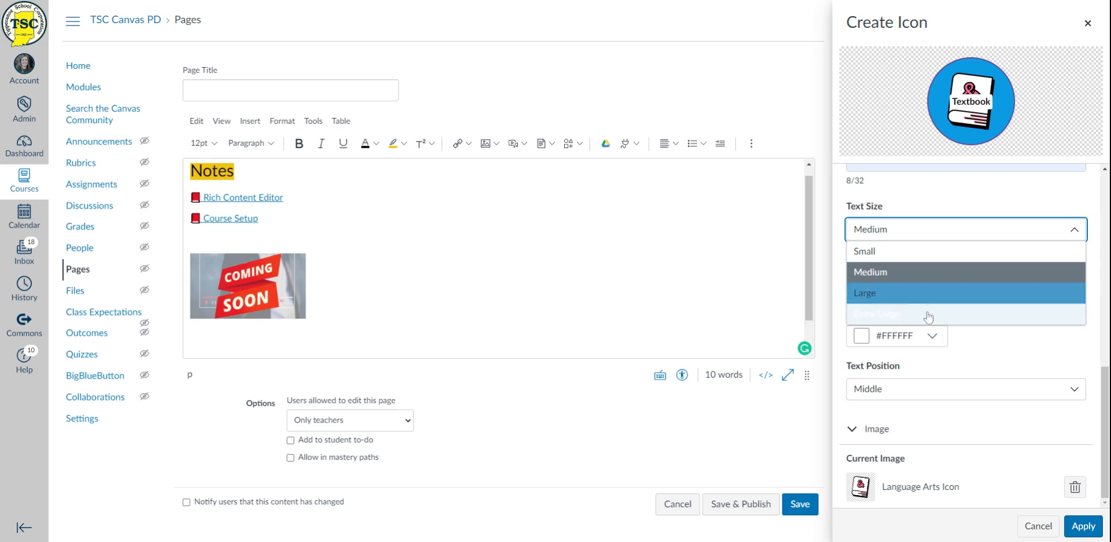
pyautogui.click(926, 314)
pyautogui.click(1029, 344)
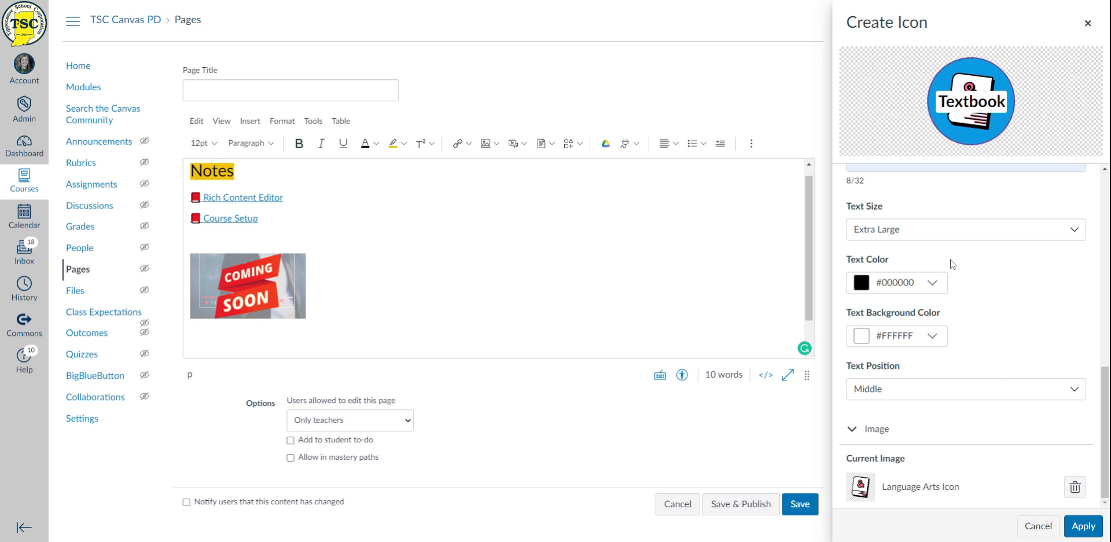
# - Set the icon's text position to Bottom Third and its text background color to blue (#0B9BE3)
pyautogui.click(895, 389)
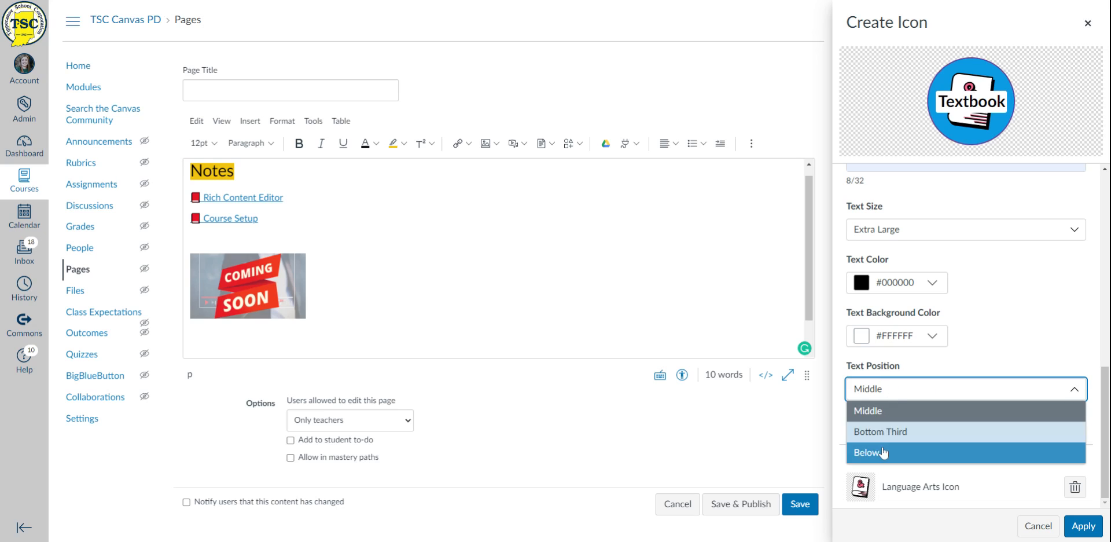
pyautogui.click(889, 435)
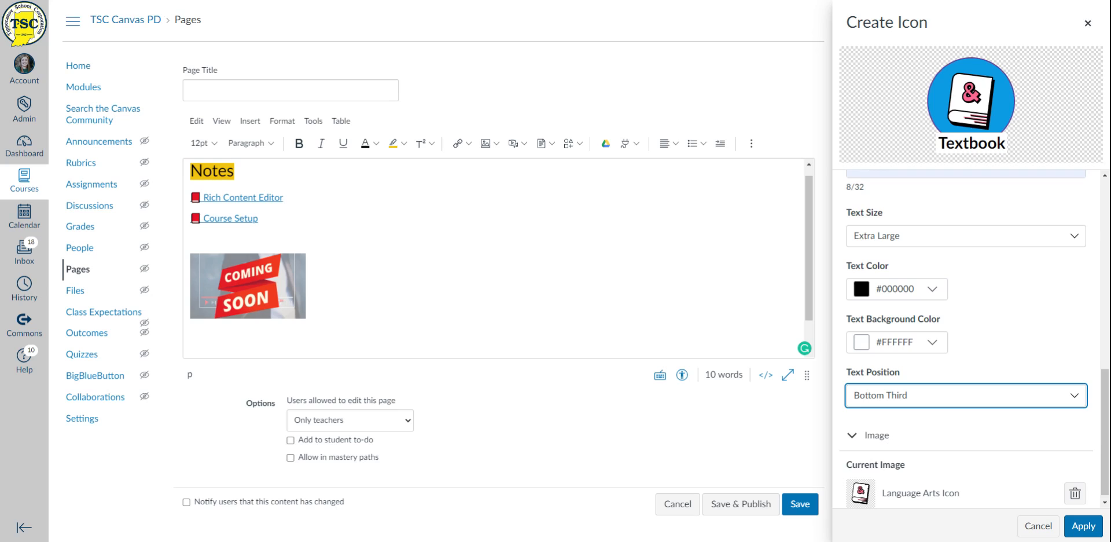
pyautogui.click(932, 342)
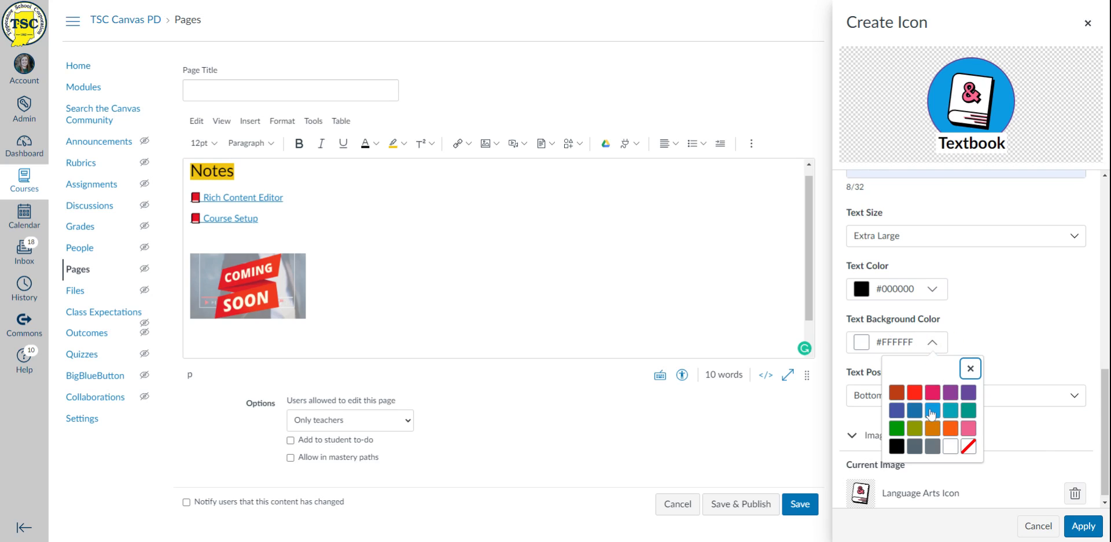
pyautogui.click(935, 424)
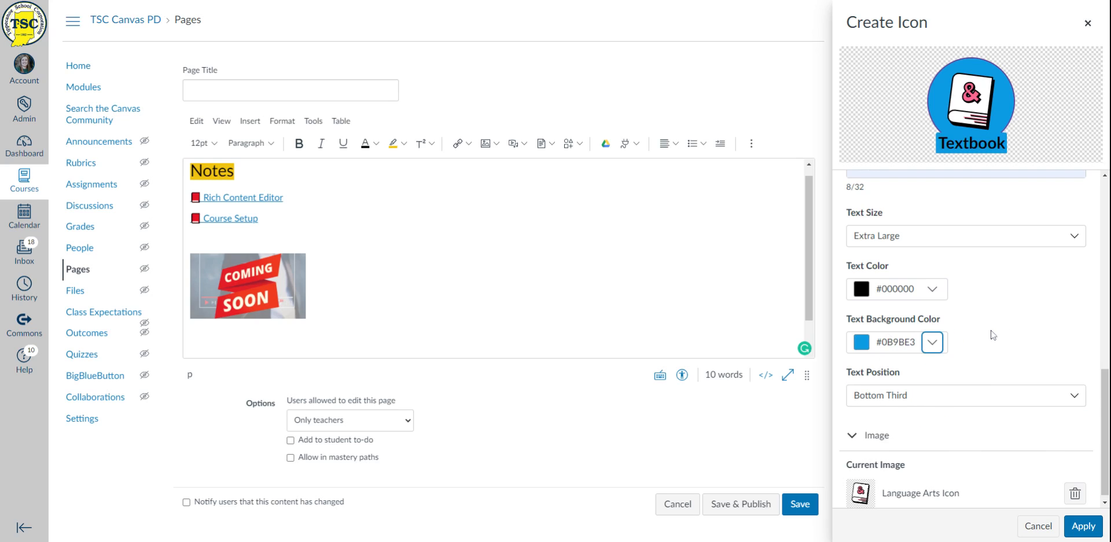
# - Change the icon's text color to white (#FFFFFF) and apply the finished Textbook icon to the page
pyautogui.click(936, 290)
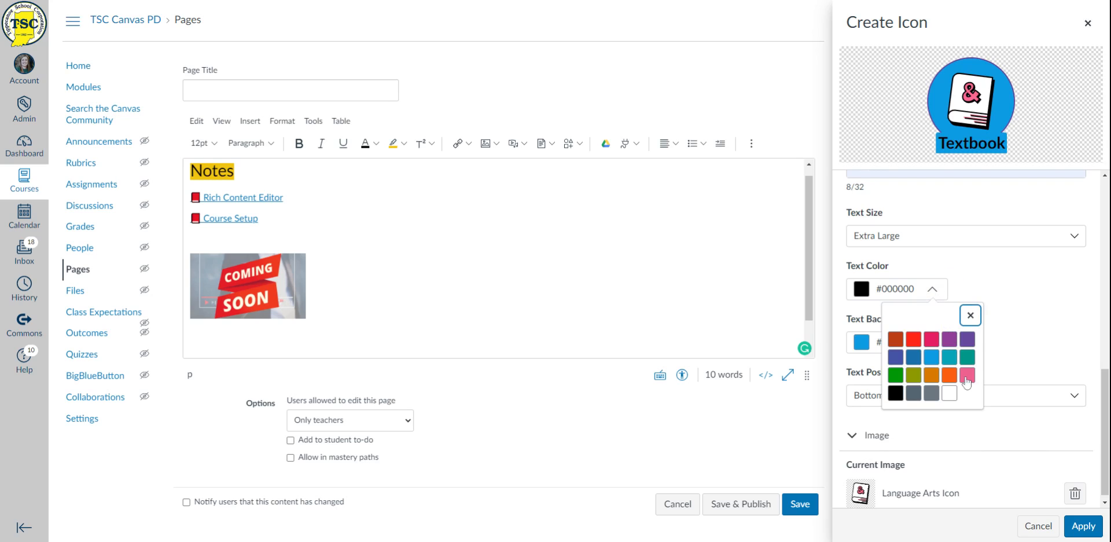
pyautogui.click(951, 390)
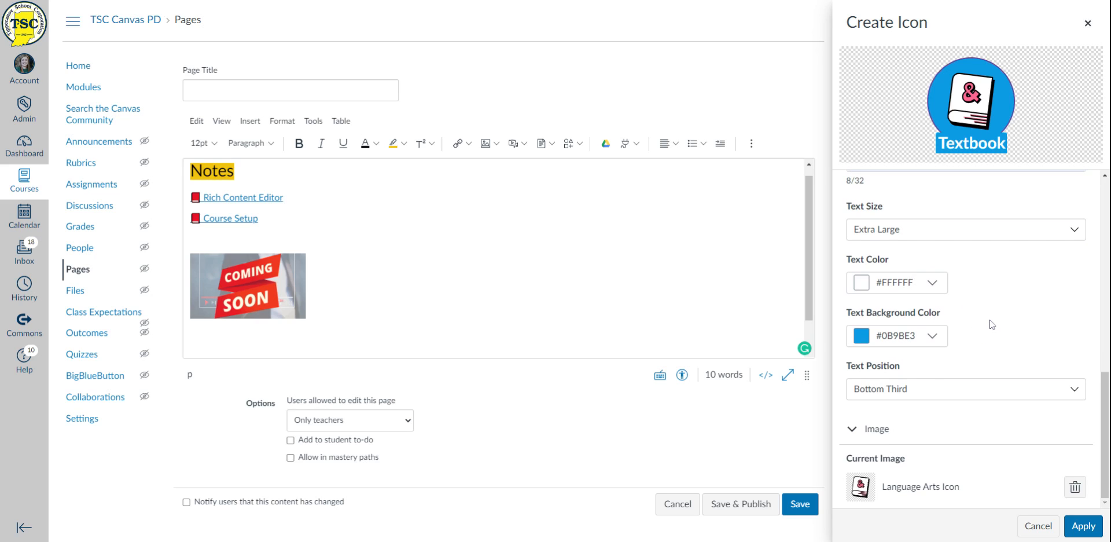
pyautogui.scroll(4, 991, 325)
pyautogui.scroll(5, 955, 323)
pyautogui.scroll(-9, 987, 323)
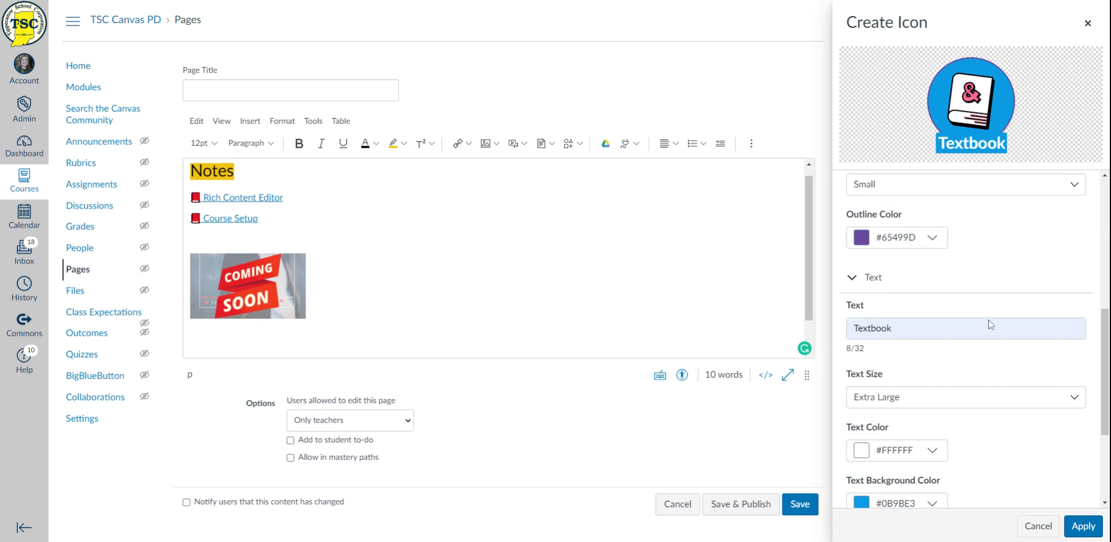
pyautogui.click(1083, 527)
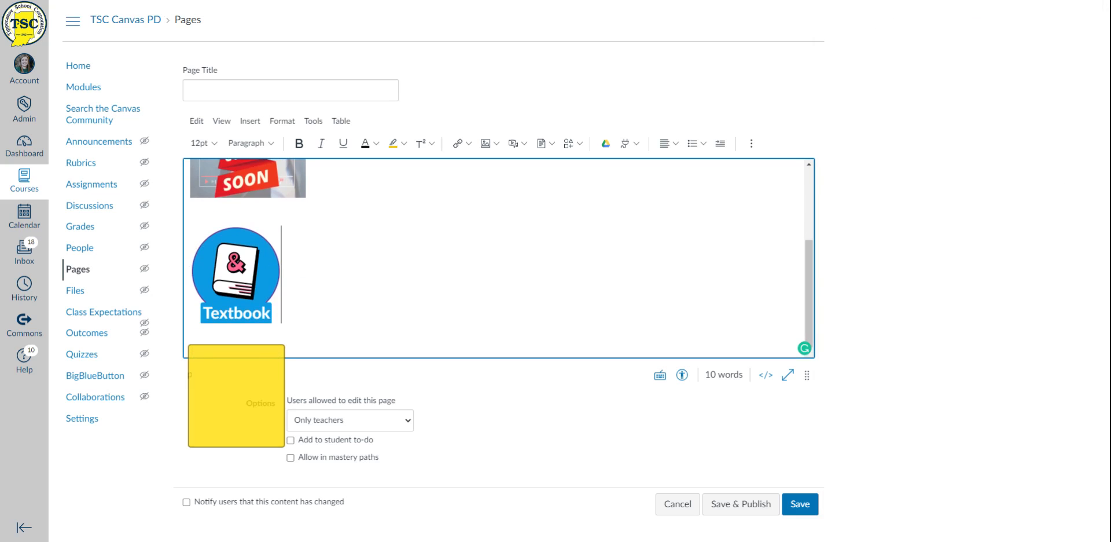
# - Select the Textbook icon on the page and look at its link options, including Course Link
pyautogui.click(252, 287)
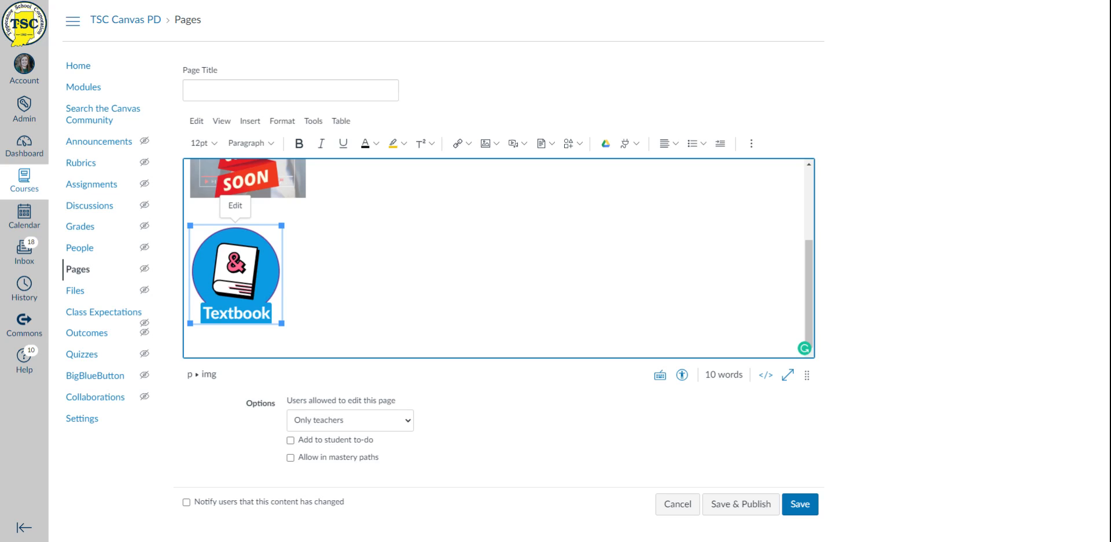
pyautogui.click(463, 144)
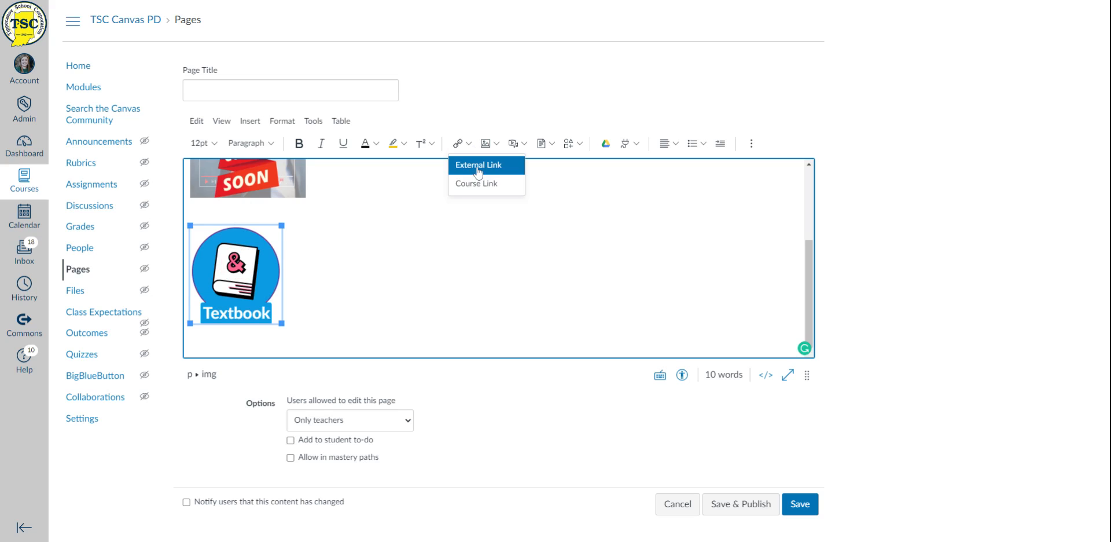
pyautogui.click(477, 184)
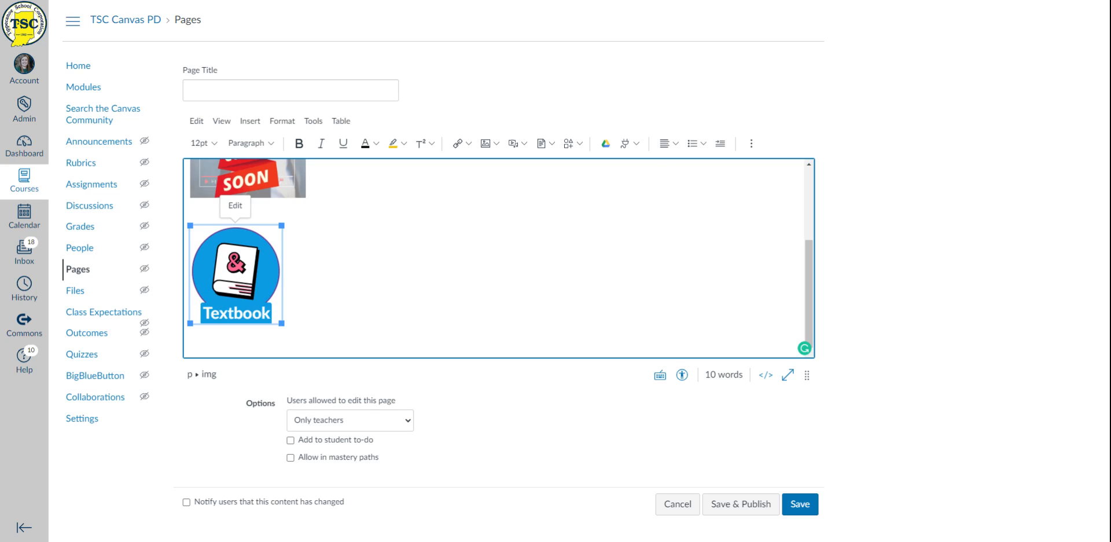
# - Add blank lines below the Textbook icon in the page content
pyautogui.click(304, 329)
pyautogui.press('Return')
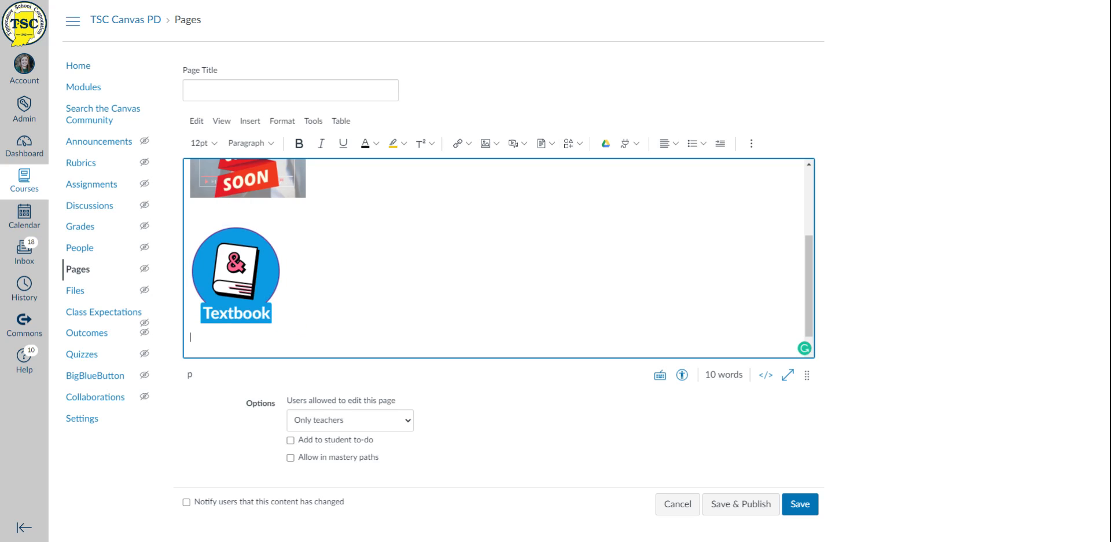
pyautogui.press('Return')
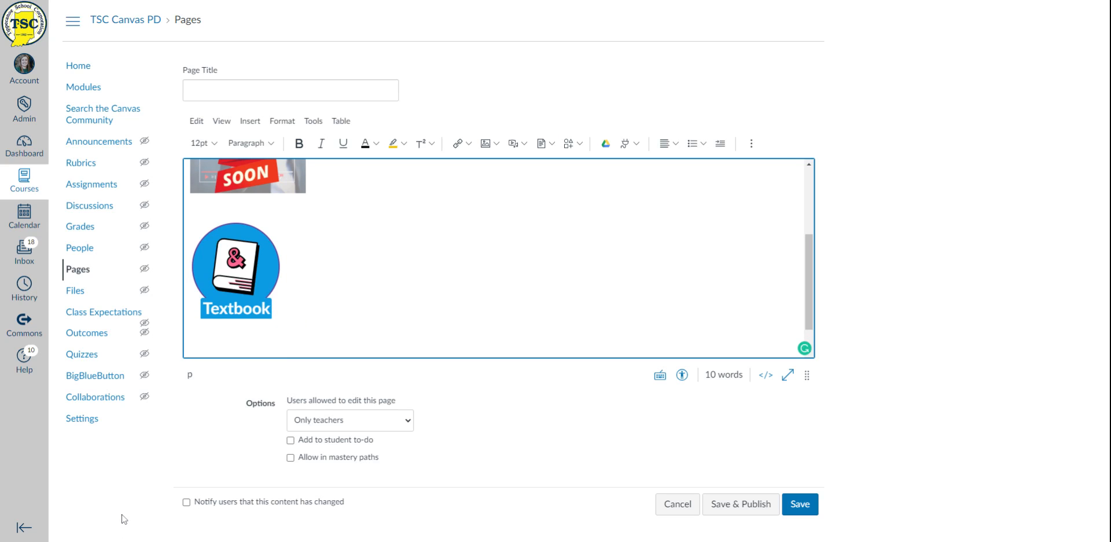
# - Look at the Google Drive (LTI 1.3) and YouTube external tools, closing each without inserting anything
pyautogui.click(637, 146)
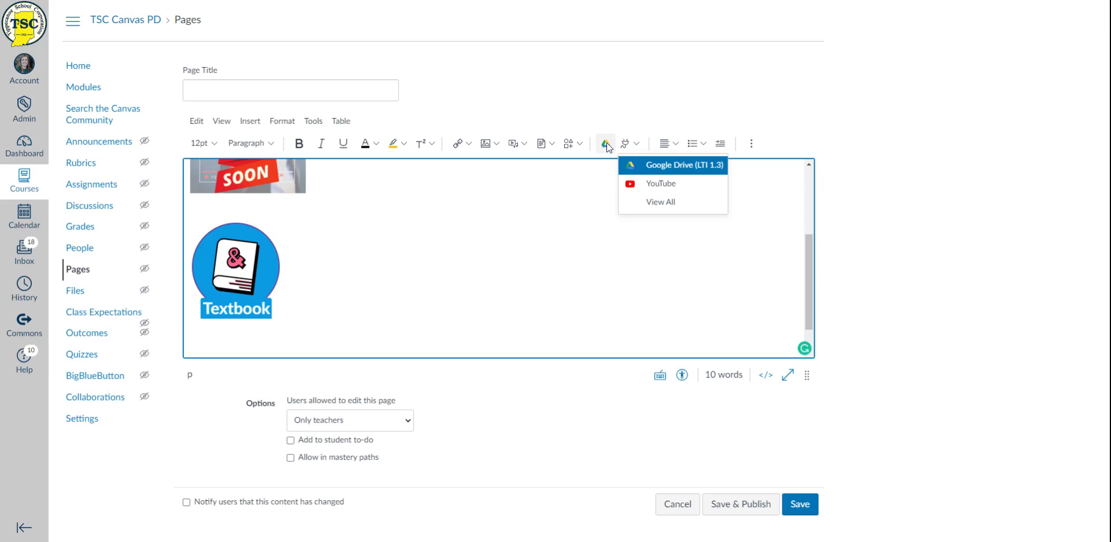
pyautogui.click(664, 171)
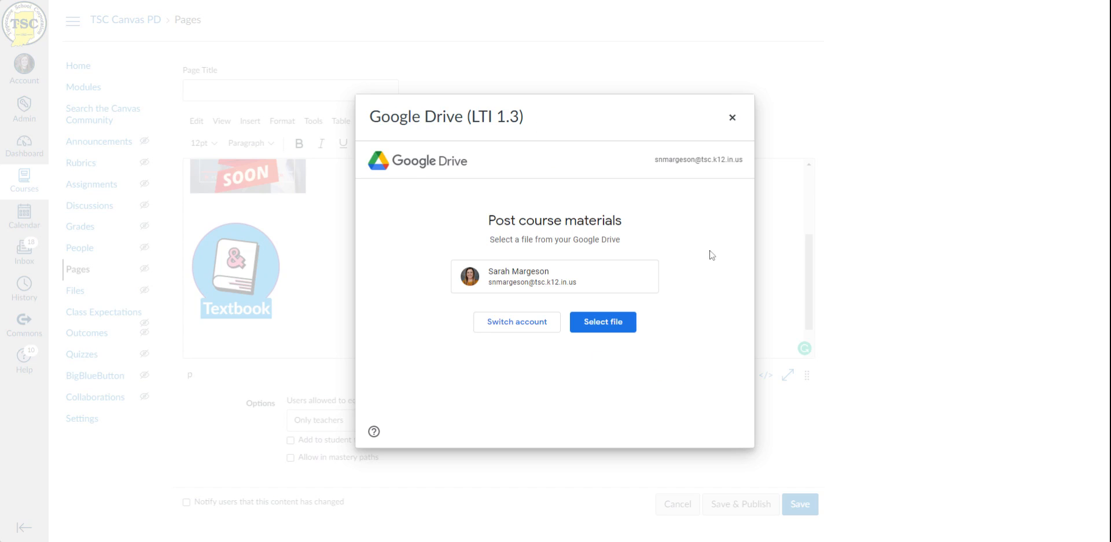
pyautogui.click(733, 119)
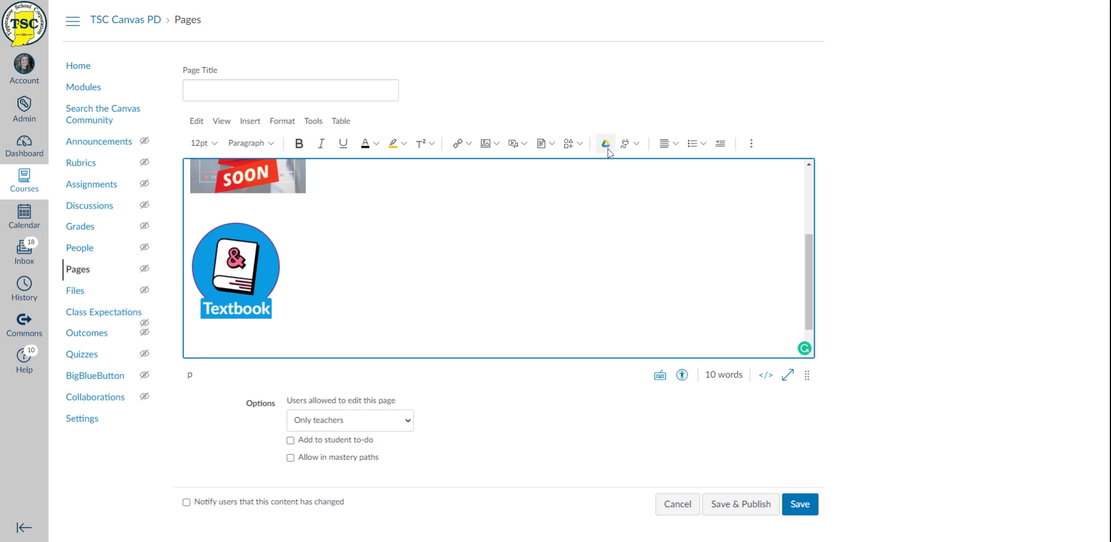
pyautogui.click(631, 144)
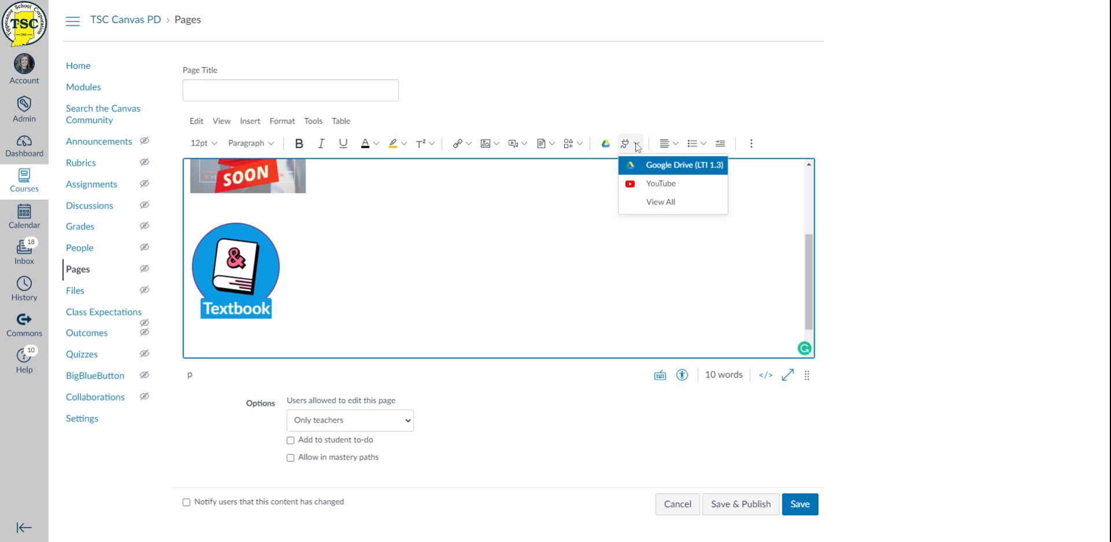
pyautogui.click(664, 186)
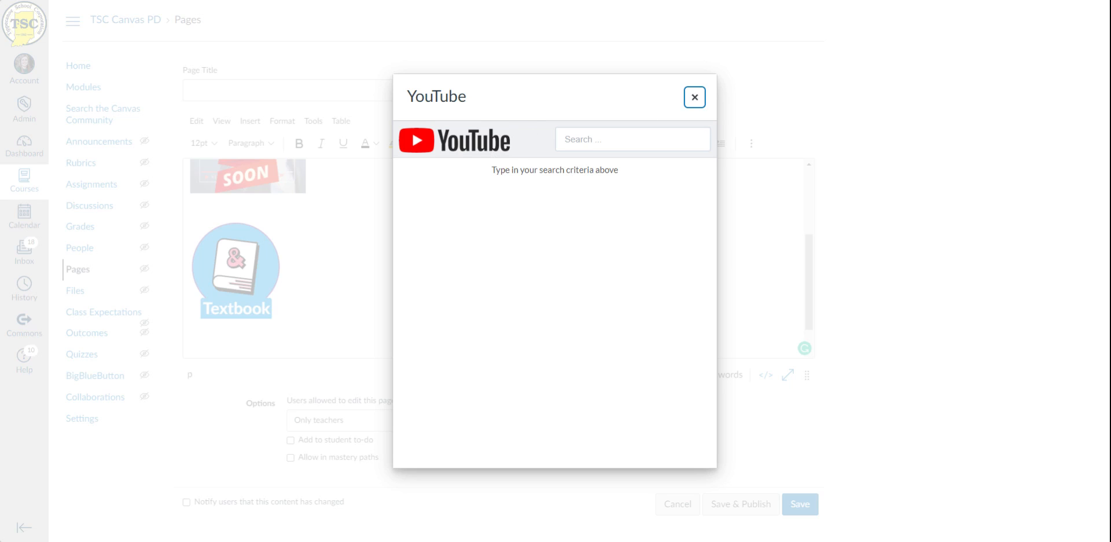
pyautogui.click(696, 99)
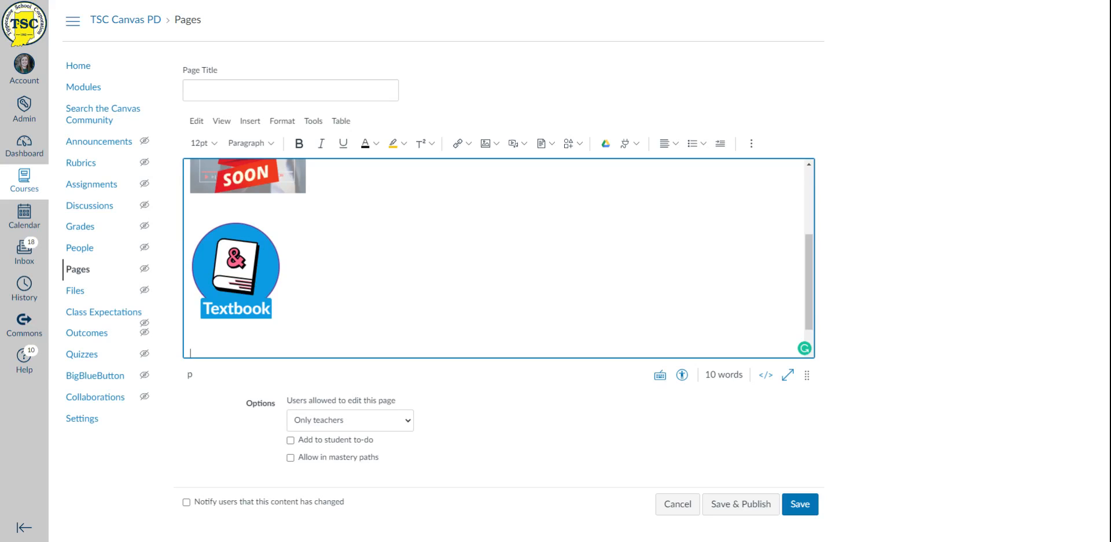
# - Add the 560 by 315 YouTube iframe for embed/yPUKHpEMXA4 at the end of the page's raw HTML and return to the visual editor
pyautogui.click(765, 377)
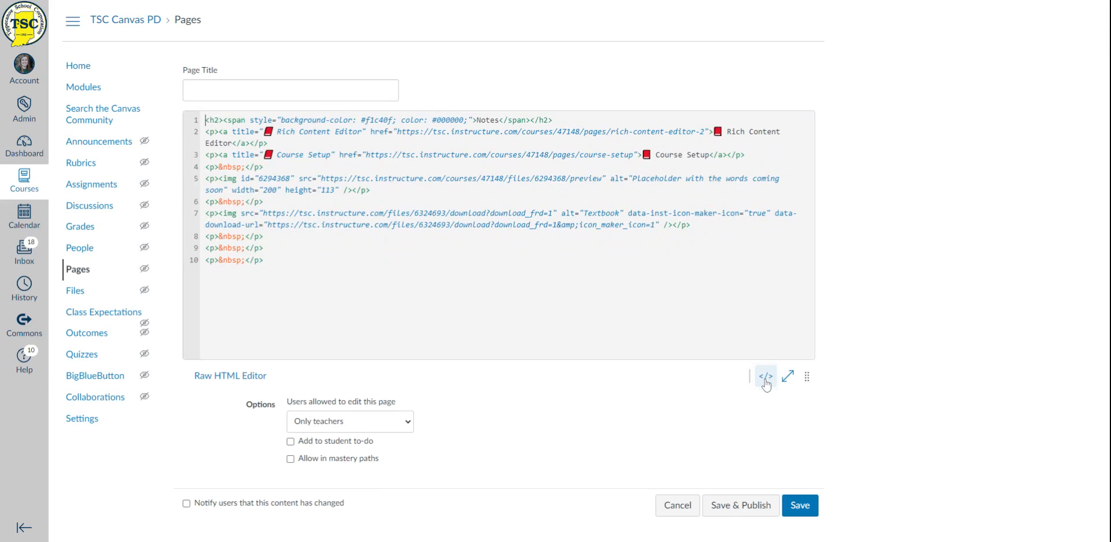
pyautogui.click(230, 281)
pyautogui.press('Return')
pyautogui.write('<iframe width="560" height="315" src="https://www.youtube.com/embed/yPUKHpEMXA4" title="YouTube video player" frameborder="0" allow="accelerometer; autoplay; clipboard-write; encrypted-media; gyroscope; picture-in-picture" allowfullscreen></iframe>')
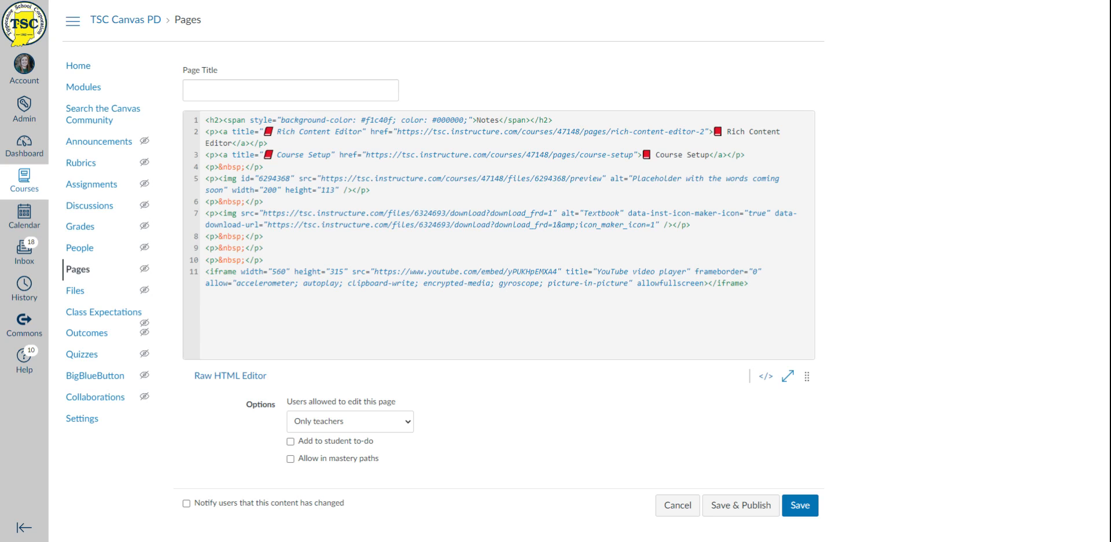
pyautogui.click(767, 377)
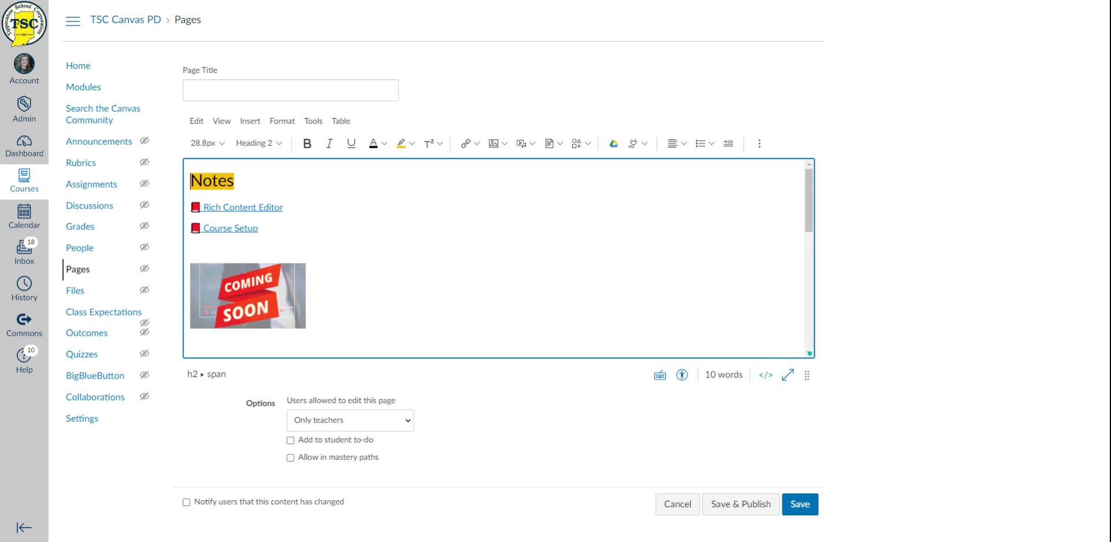
pyautogui.scroll(-5, 497, 257)
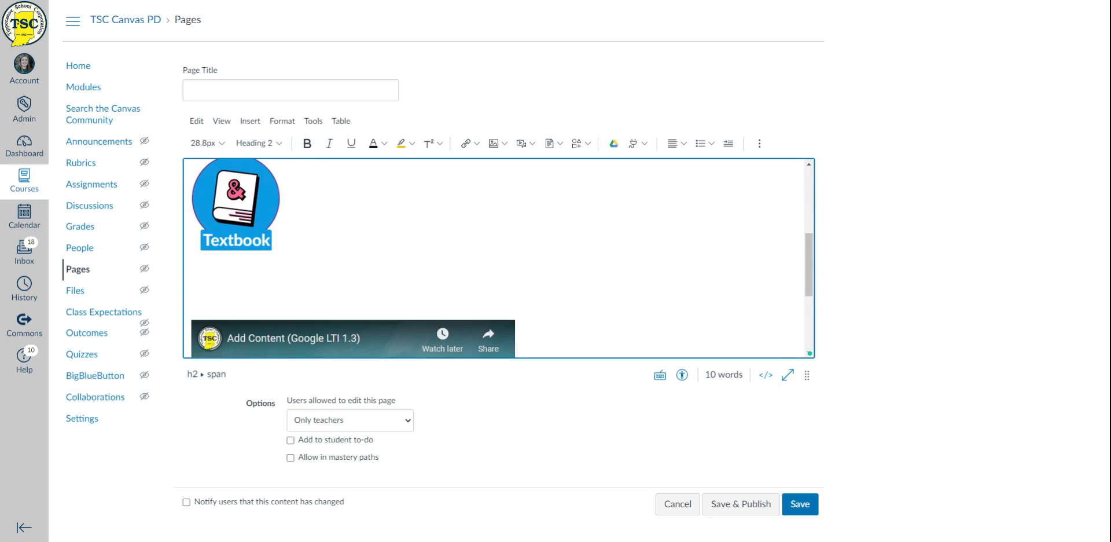
pyautogui.scroll(-3, 317, 203)
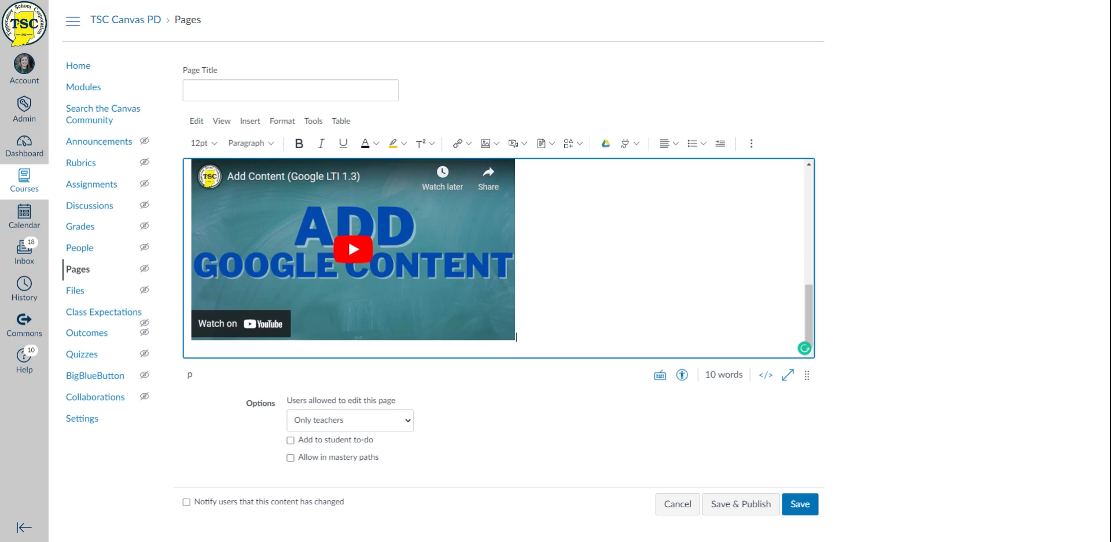
# - Briefly play and pause the embedded YouTube video, and shrink it to about half its width
pyautogui.click(471, 333)
pyautogui.click(212, 329)
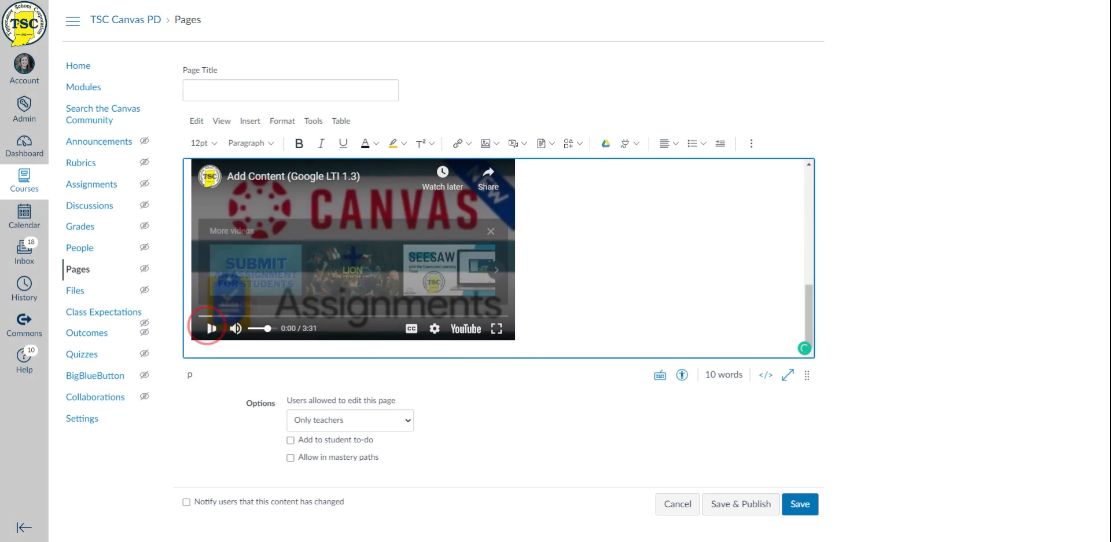
pyautogui.click(526, 341)
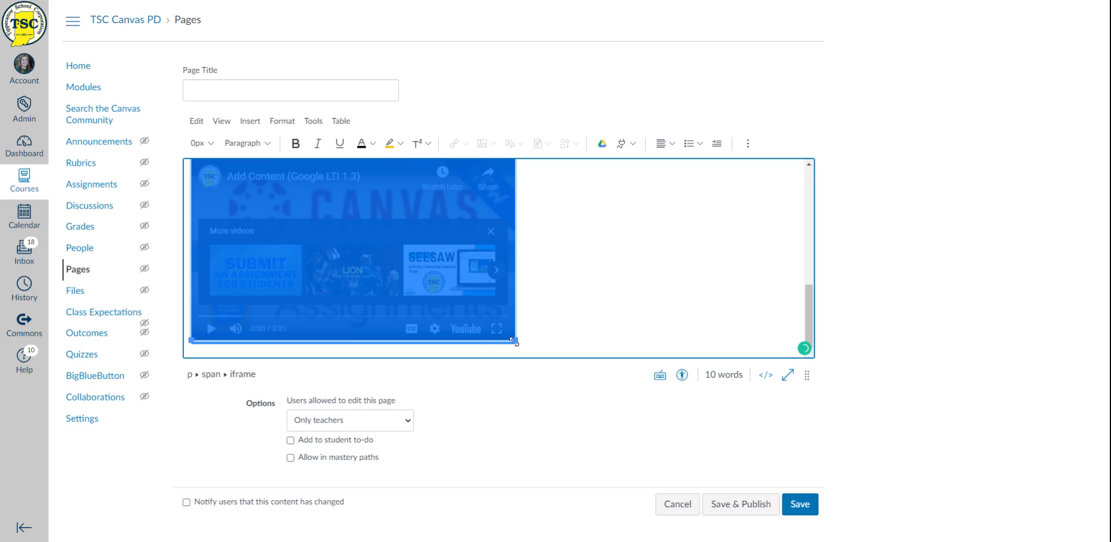
pyautogui.moveTo(516, 341); pyautogui.dragTo(347, 249)
pyautogui.click(400, 322)
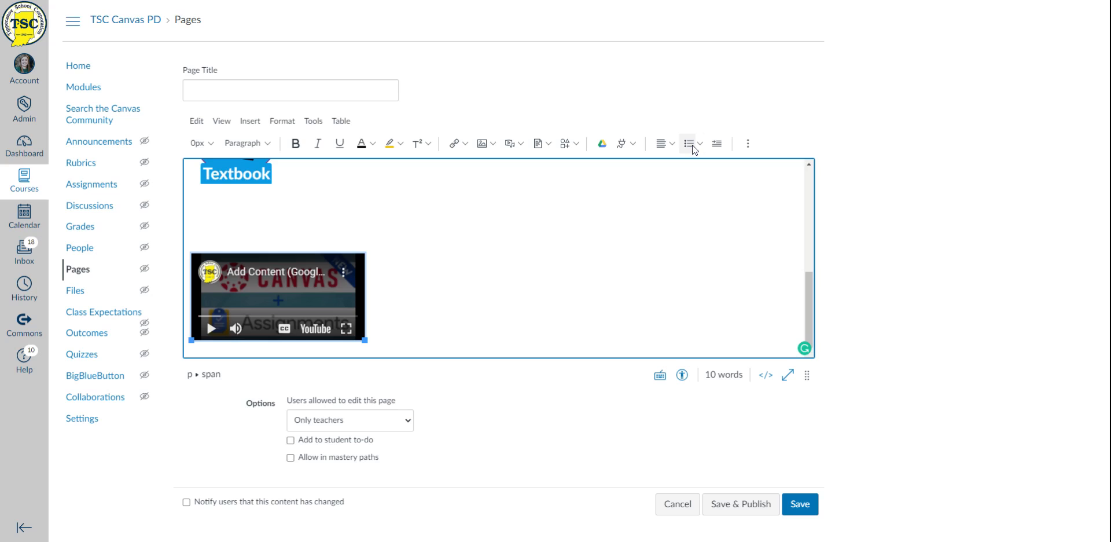
# - Embed the 560 by 315 YouTube iframe for embed/yPUKHpEMXA4 before the Notes heading using the Embed dialog
pyautogui.click(748, 143)
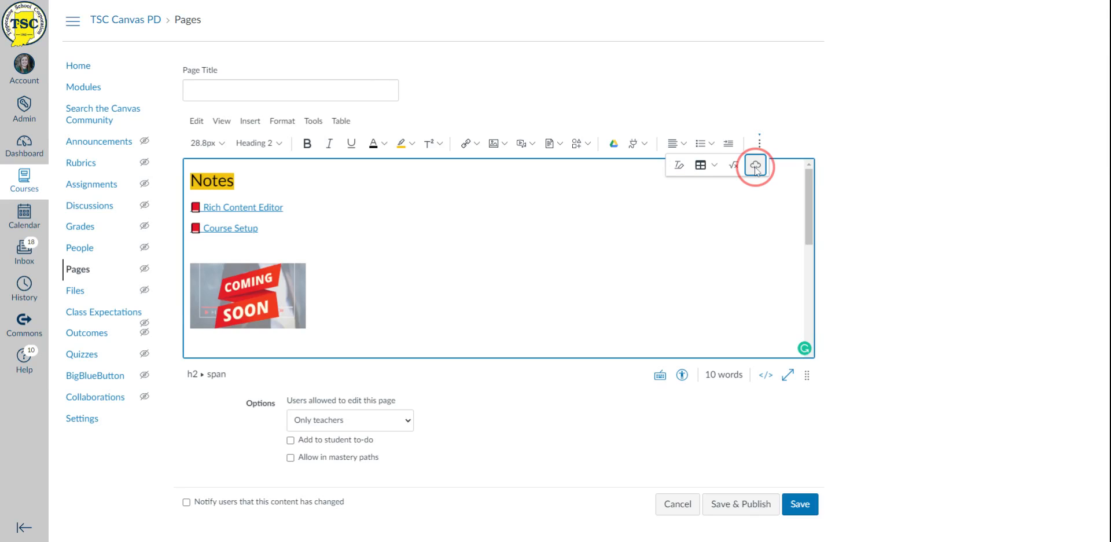
pyautogui.click(756, 166)
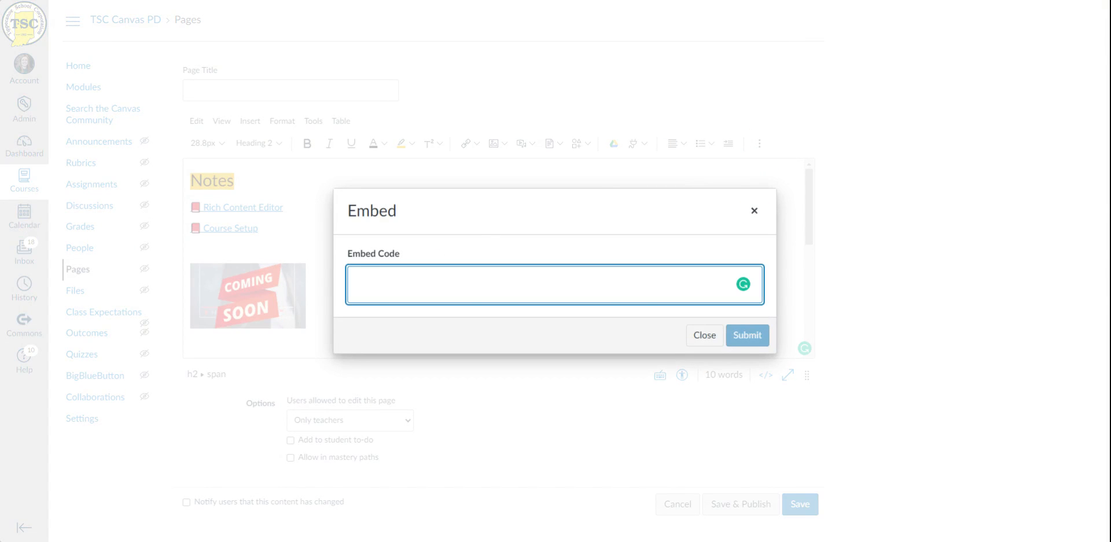
pyautogui.write('<iframe width="560" height="315" src="https://www.youtube.com/embed/yPUKHpEMXA4" title="YouTube video player" frameborder="0" allow="accelerometer; autoplay; clipboard-write; encrypted-media; gyroscope; picture-in-picture" allowfullscreen></iframe>')
pyautogui.click(744, 343)
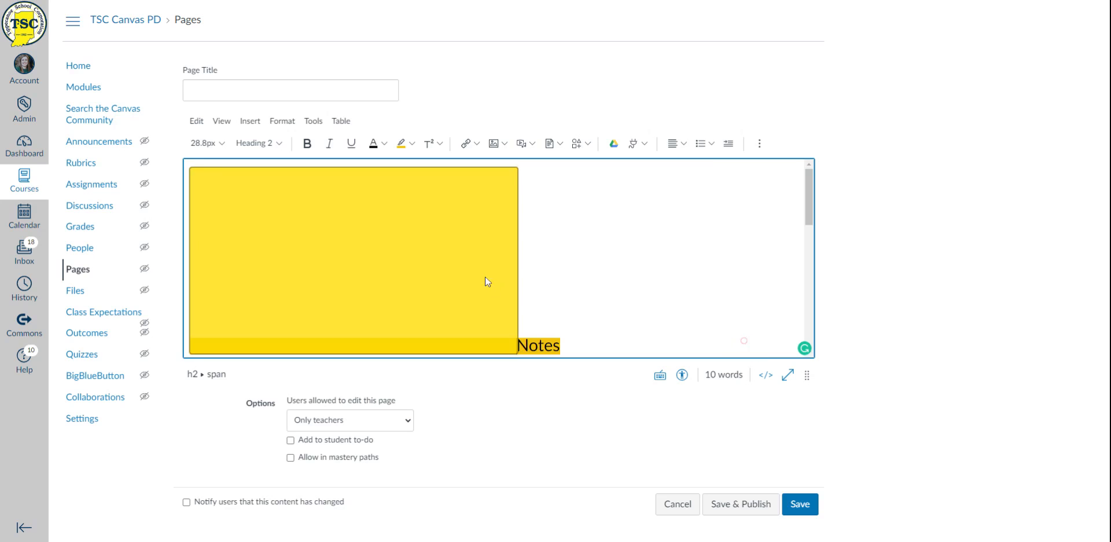